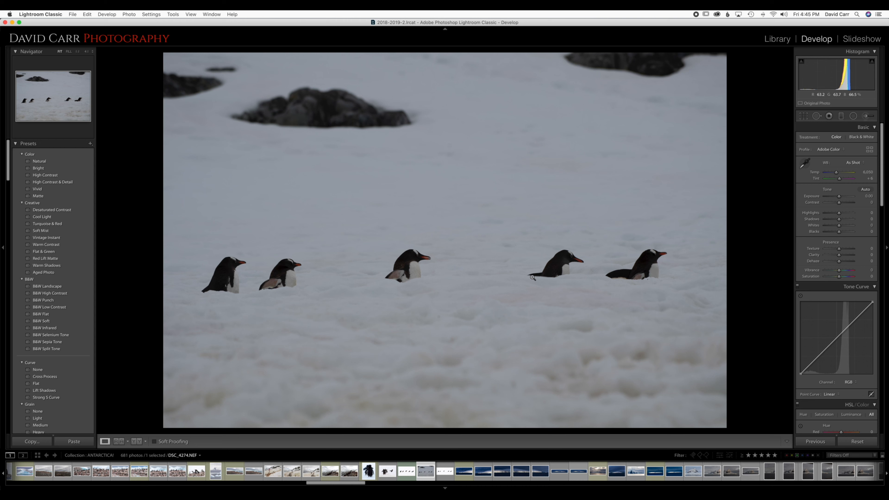
- Start a crop with the aspect ratio unlocked, trimming the rocks off the top and a narrow strip off the right side
key(r)
click(870, 140)
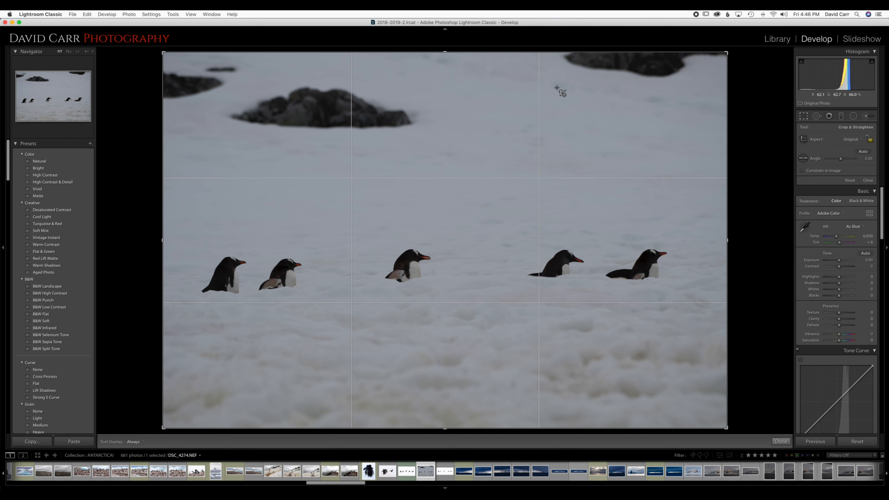
drag(445, 52, 448, 91)
drag(726, 241, 719, 240)
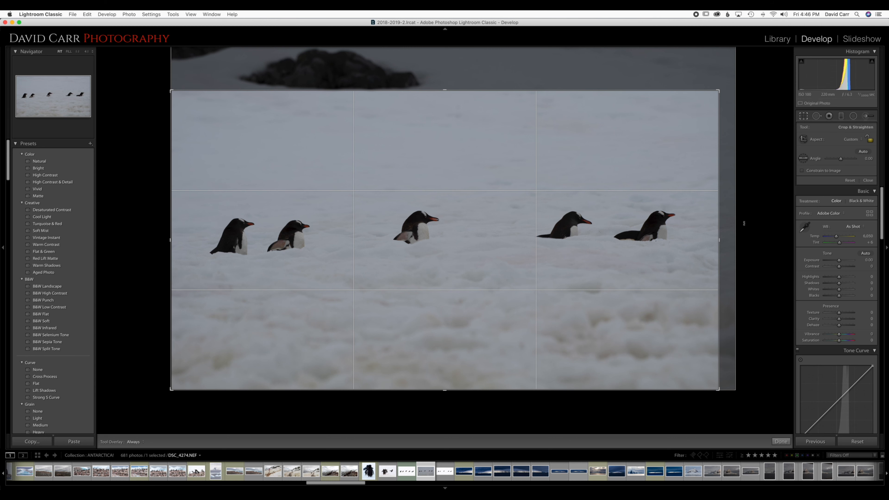
- Try a tighter crop above and below the penguins, and restore the photo's full height
drag(448, 90, 447, 99)
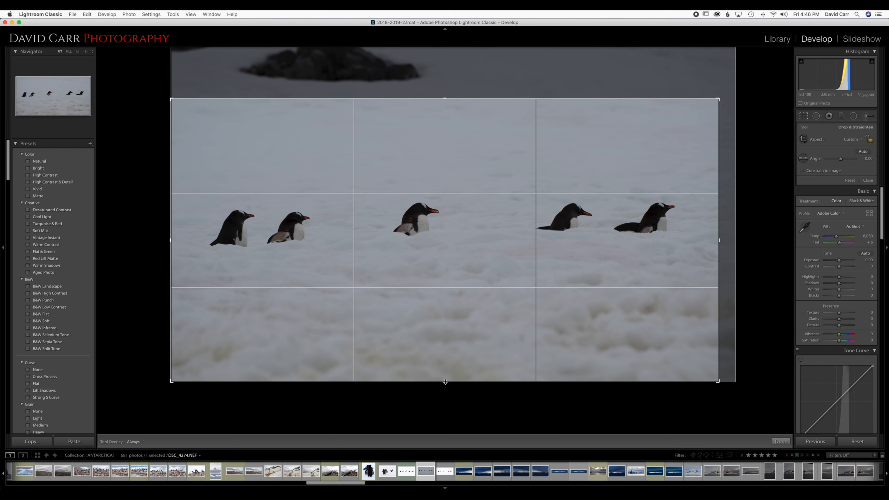
drag(445, 382, 445, 359)
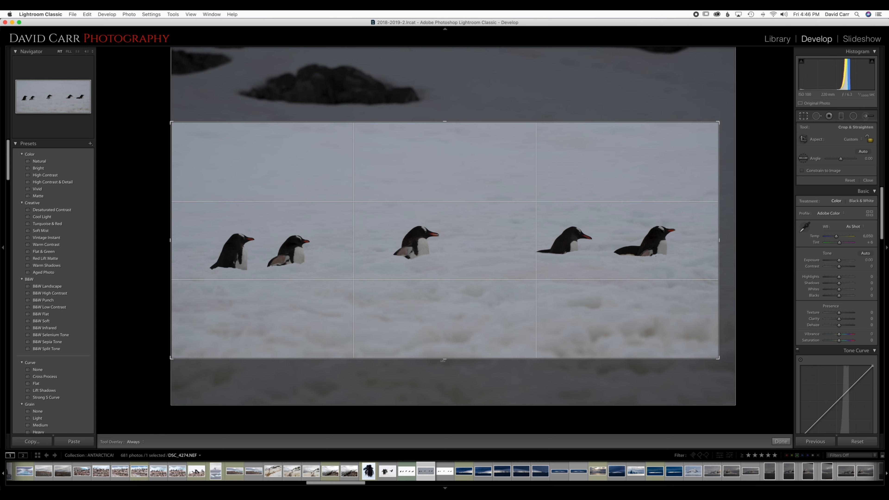
drag(444, 358, 447, 384)
drag(441, 92, 444, 45)
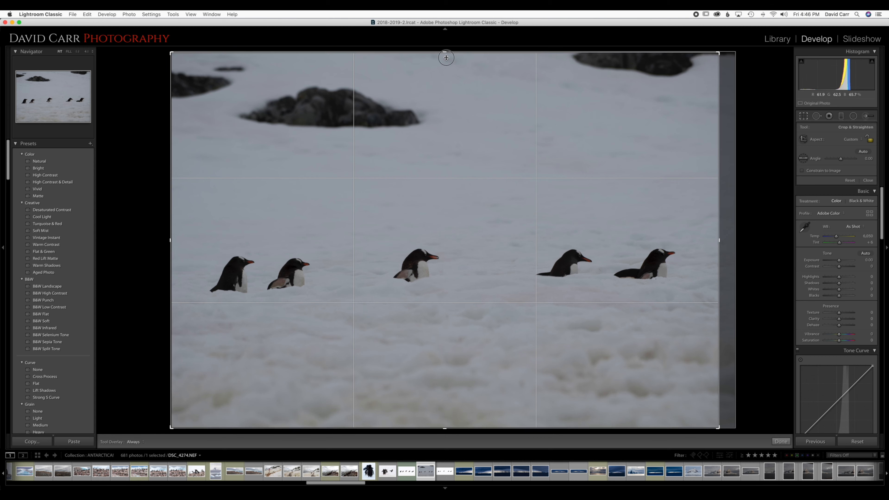
- Crop the photo to a wide panorama around the five penguins and straighten it with an angle of 1.33
drag(446, 53, 453, 106)
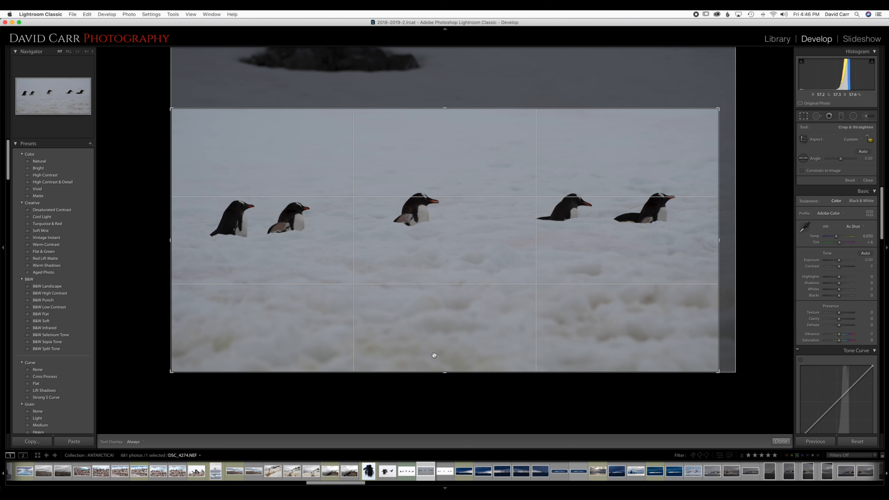
drag(440, 373, 441, 347)
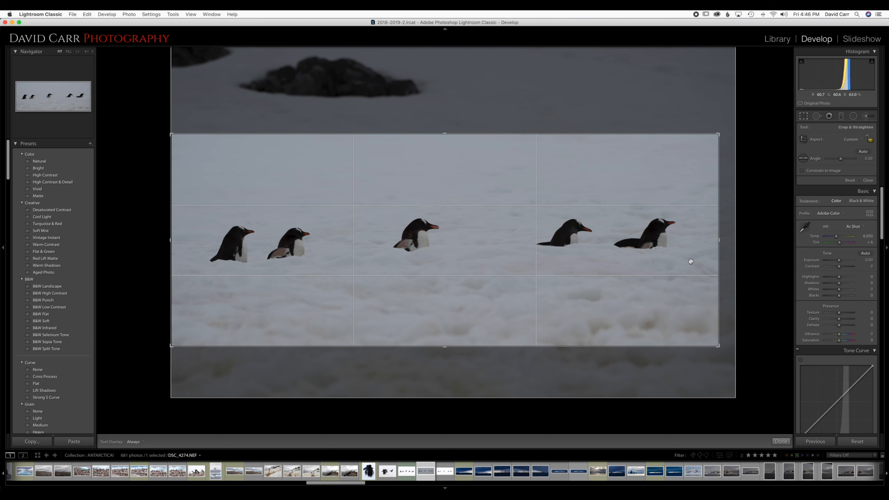
drag(728, 237, 728, 244)
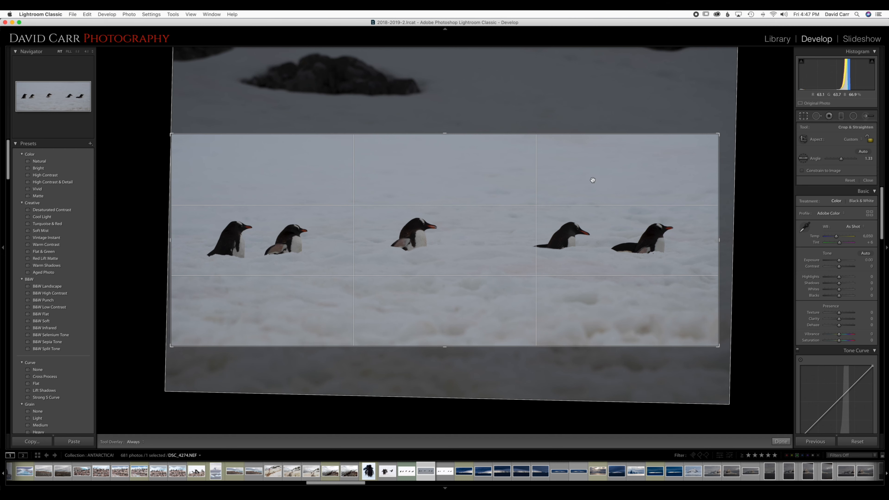
key(Return)
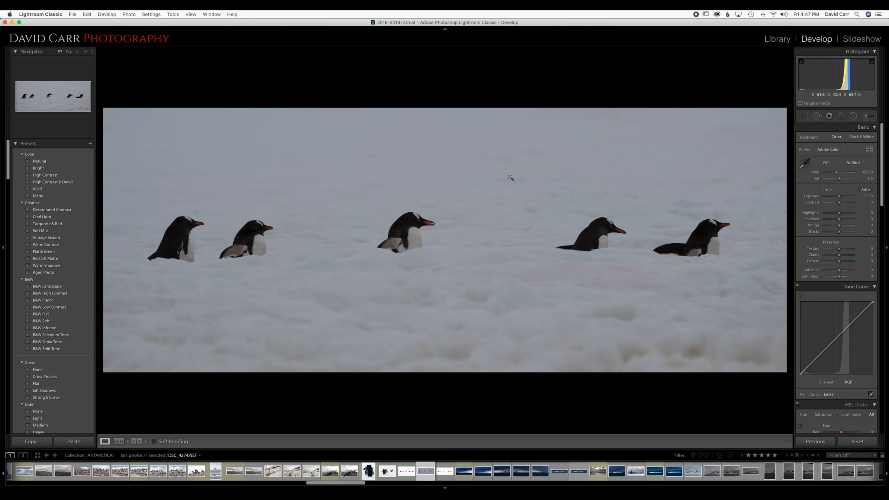
key(r)
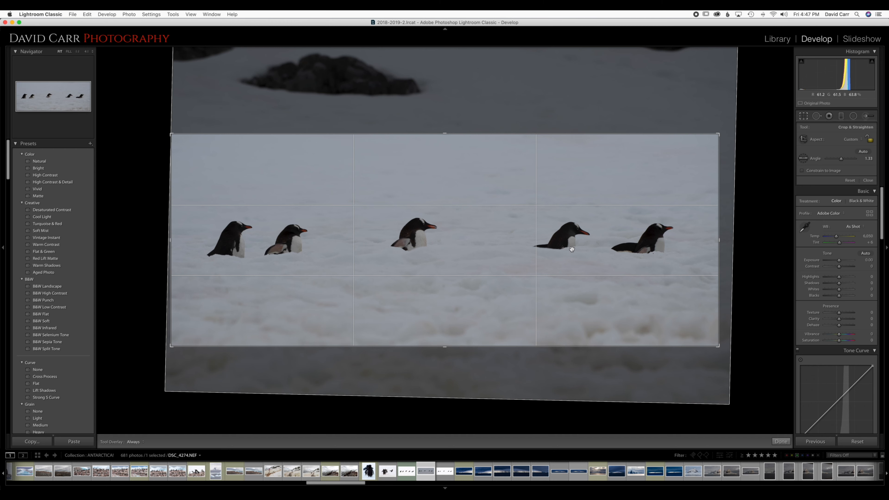
key(Return)
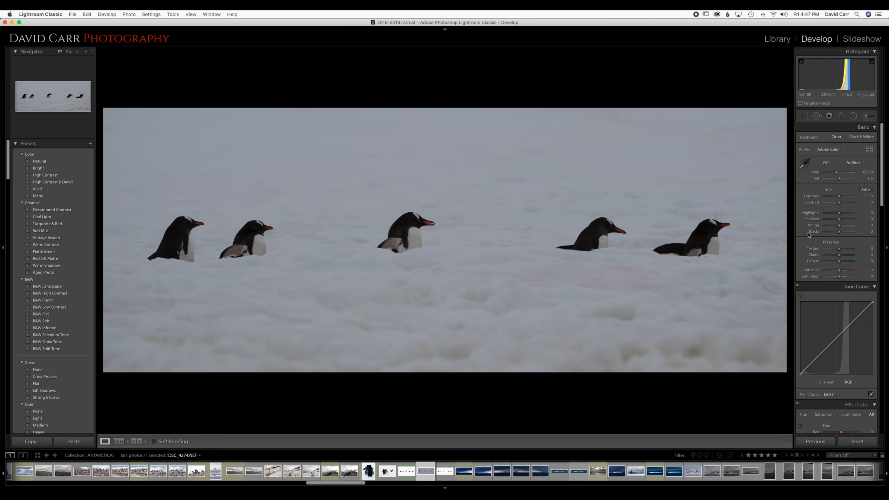
- Examine the photo's metadata in the Library module, including its cropped dimensions and exposure settings
click(777, 38)
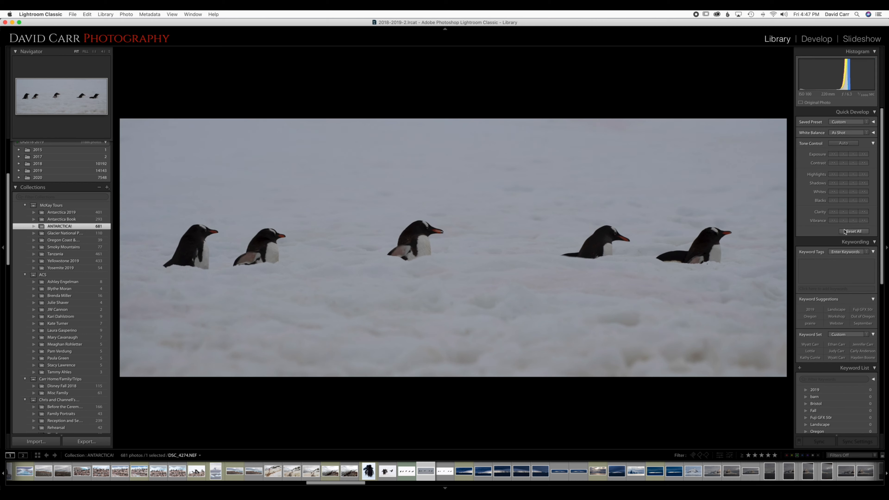
scroll(839, 256, down, 10)
scroll(840, 259, down, 3)
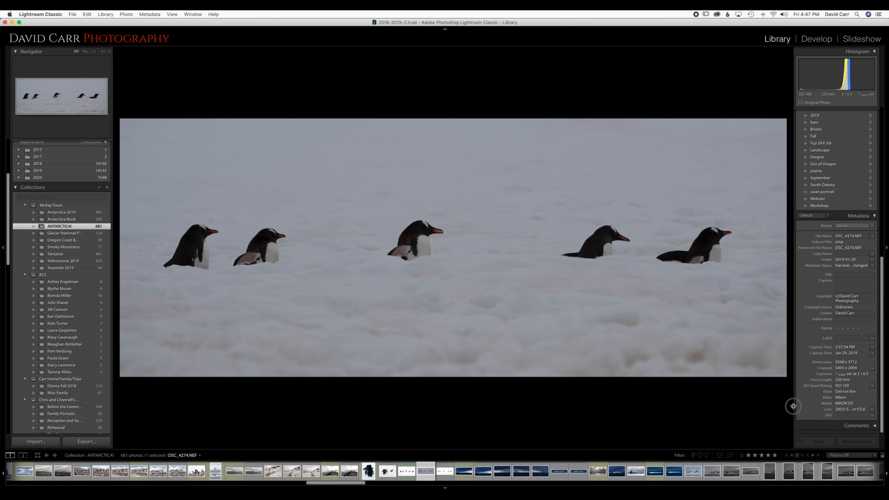
drag(792, 406, 778, 407)
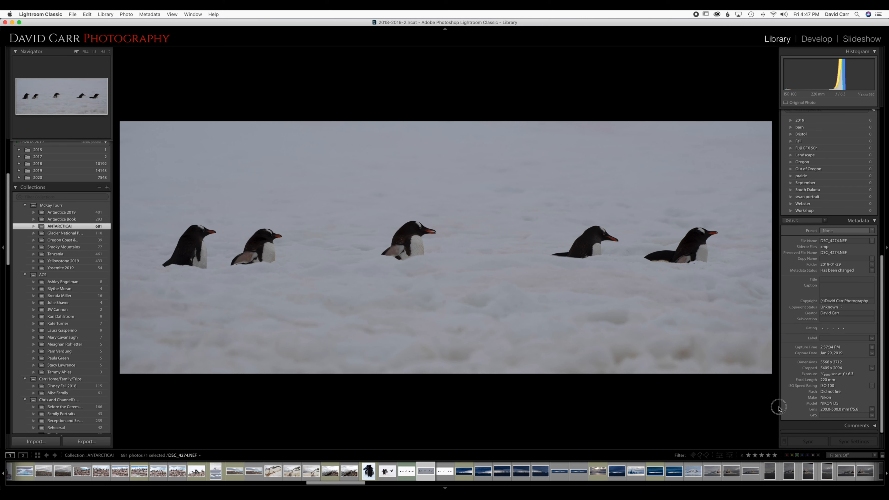
drag(778, 406, 791, 406)
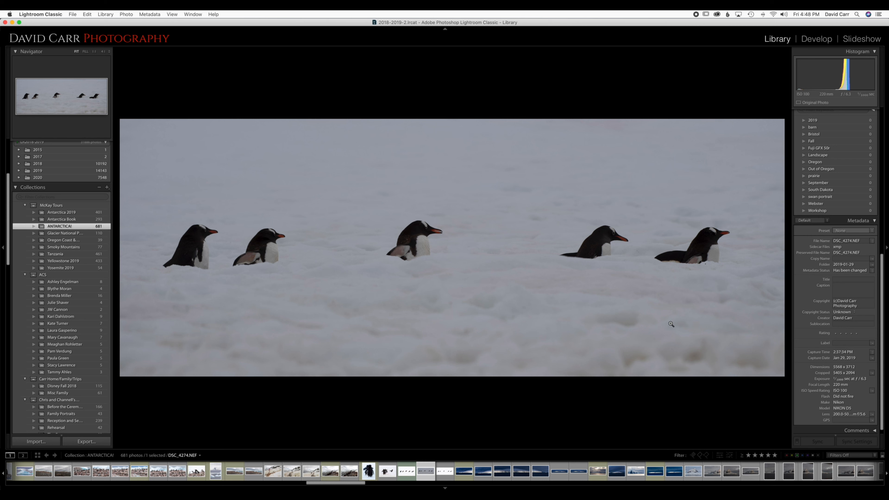
- Return to the Develop module and brighten the snow by setting Exposure to +1.45
click(825, 41)
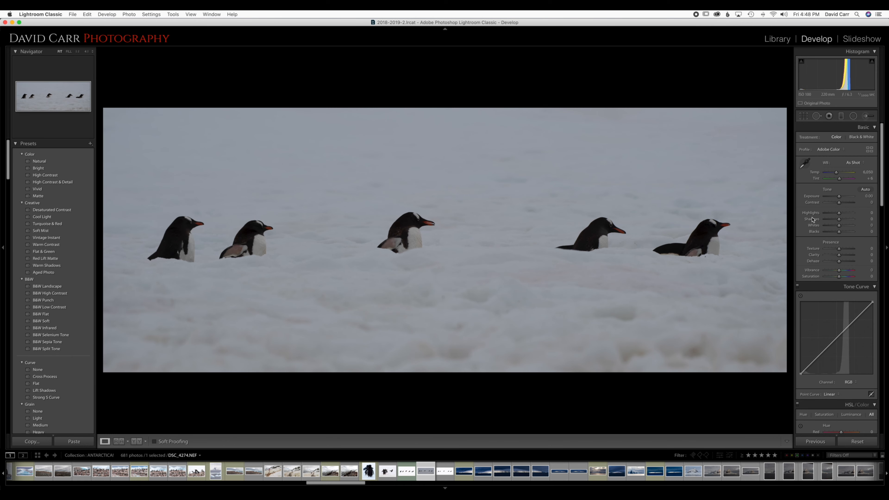
drag(838, 196, 843, 198)
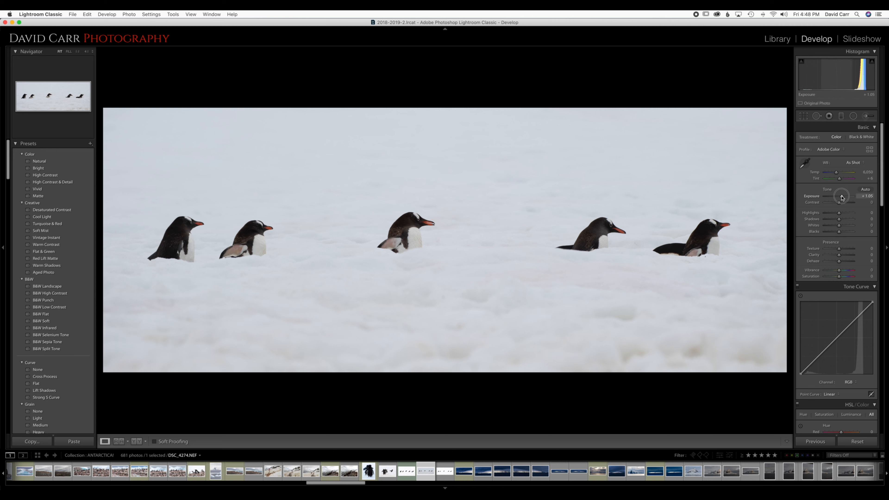
drag(841, 197, 844, 198)
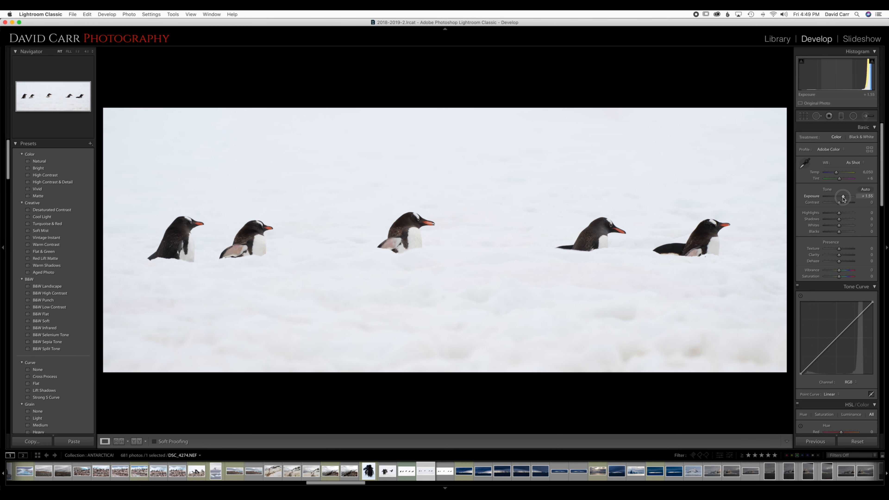
drag(843, 198, 843, 199)
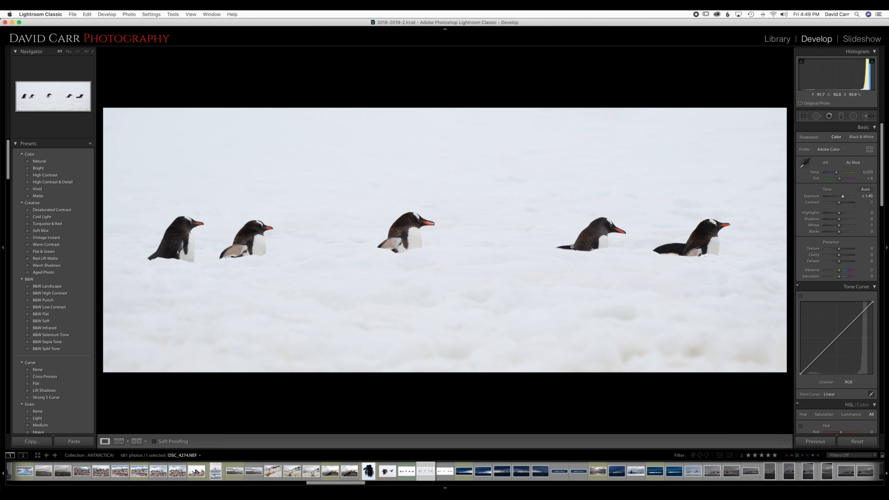
- Set Contrast to +14 and Blacks to −35
click(838, 231)
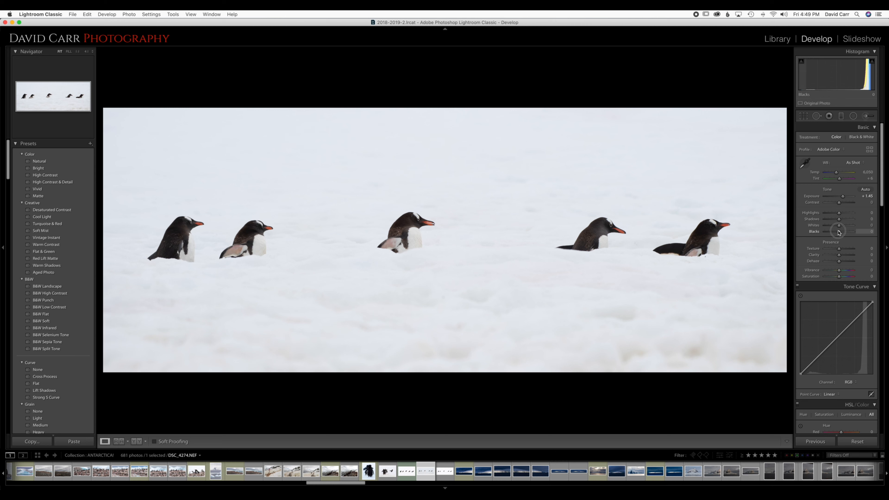
mouse_move(838, 231)
mouse_down()
mouse_move(848, 206)
mouse_move(834, 234)
mouse_up()
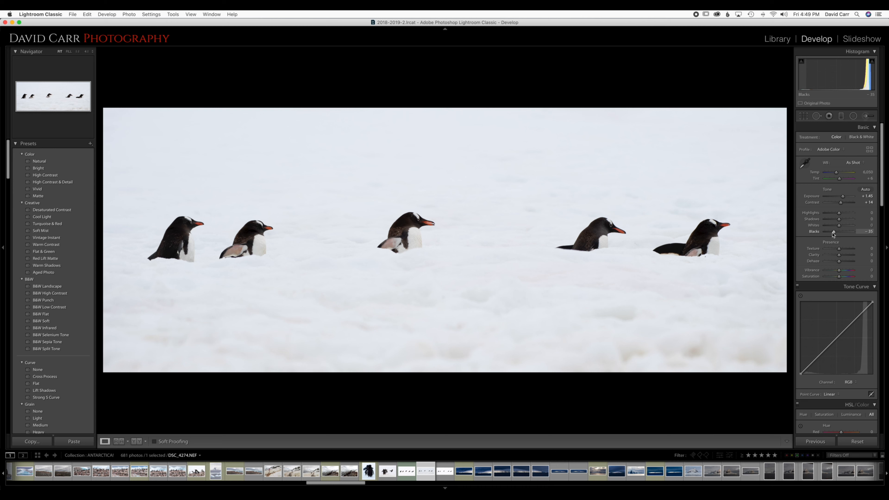
- Try lighter and darker Shadows levels on the penguins, and set Shadows to +12
drag(840, 220, 843, 220)
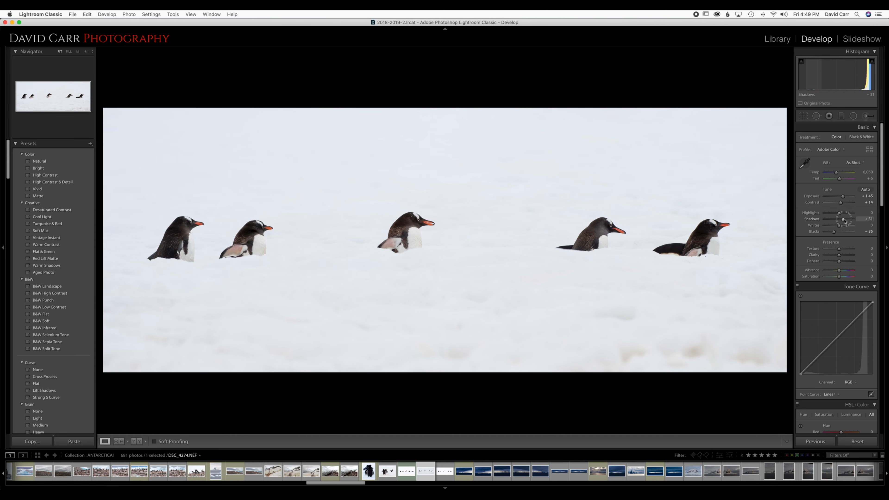
drag(844, 219, 829, 222)
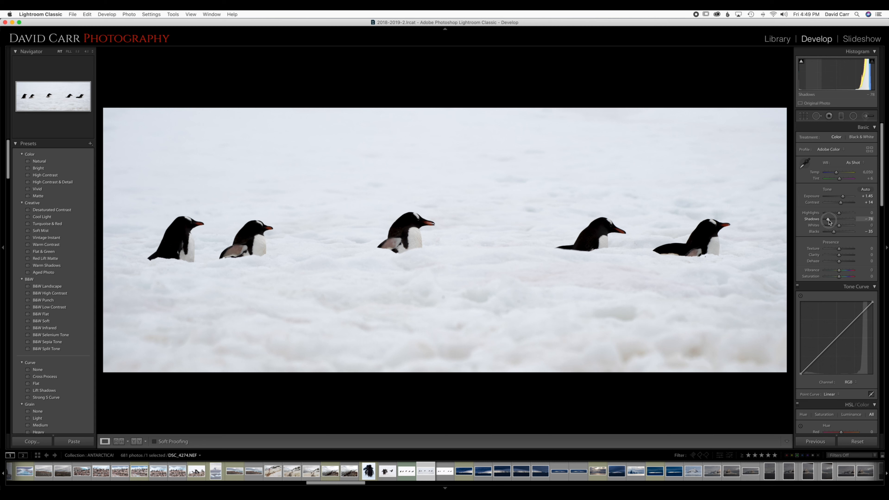
drag(829, 221, 846, 224)
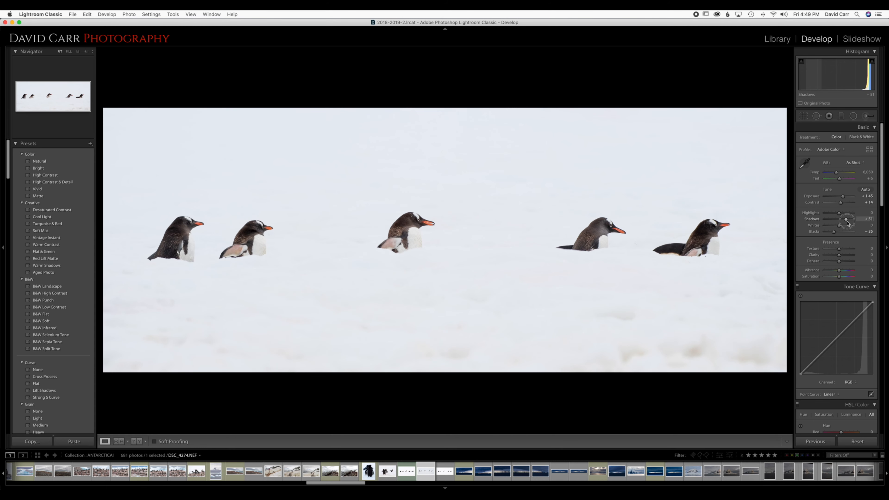
drag(847, 224, 841, 220)
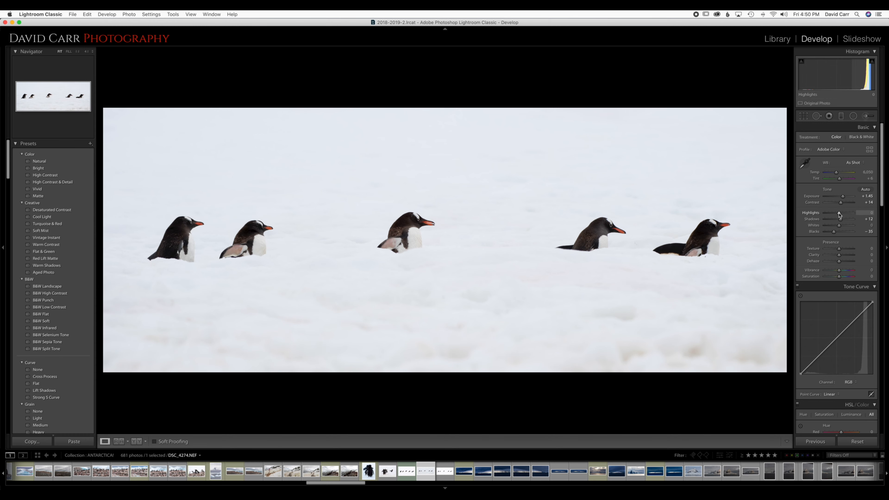
- Try Highlights at −78 on the snow, and bring Highlights back up to +1
drag(839, 215, 828, 215)
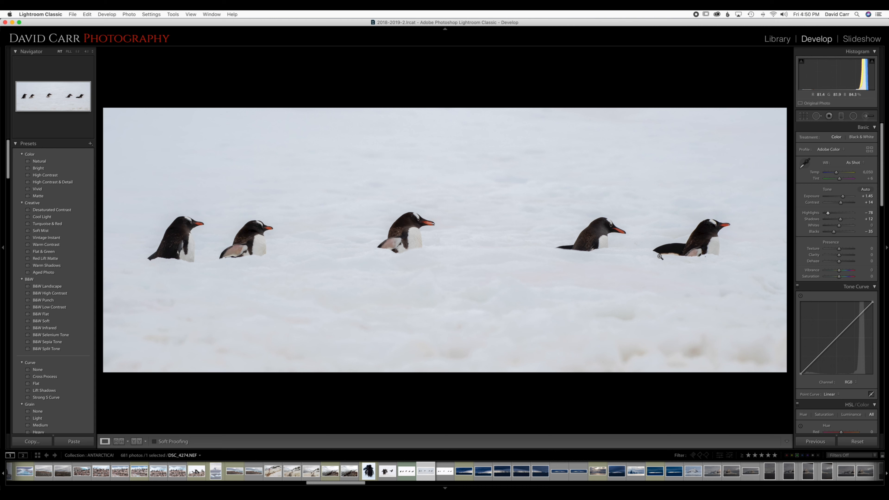
drag(828, 215, 840, 215)
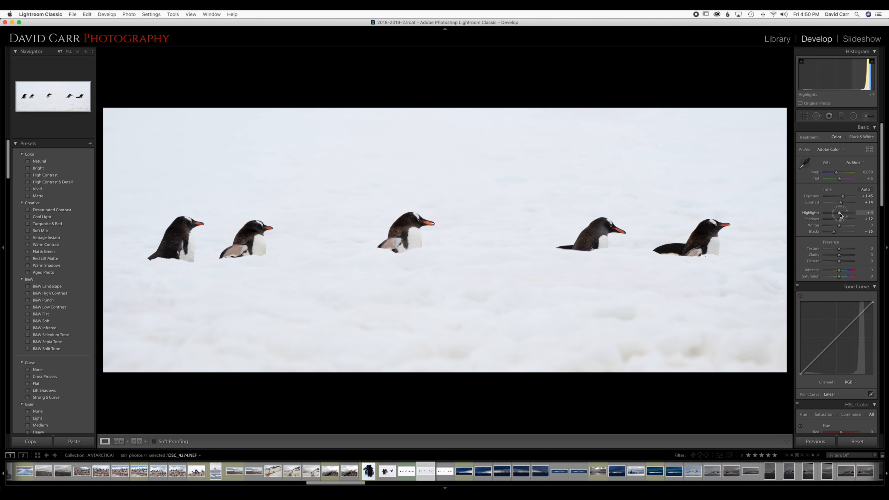
mouse_move(840, 215)
mouse_down()
mouse_move(821, 215)
mouse_move(839, 214)
mouse_up()
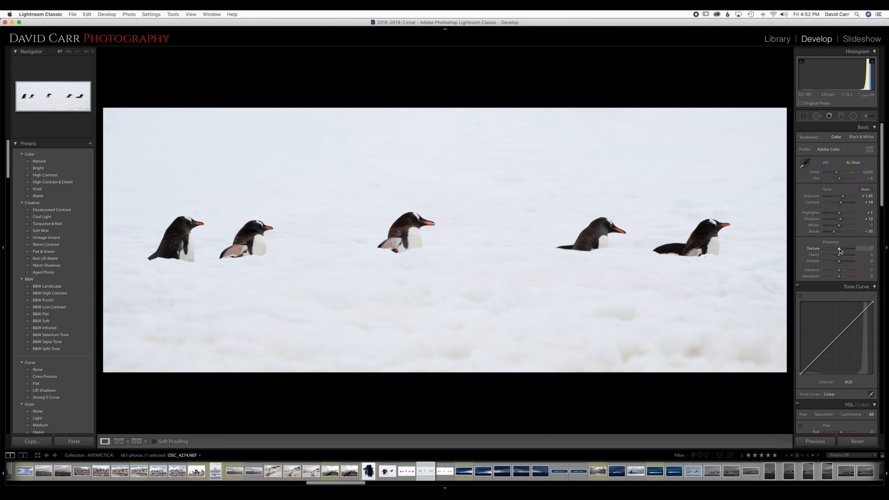
- Set Texture to +85 and Shadows to −1
mouse_move(839, 250)
mouse_down()
mouse_move(858, 252)
mouse_move(852, 249)
mouse_up()
drag(840, 221, 838, 222)
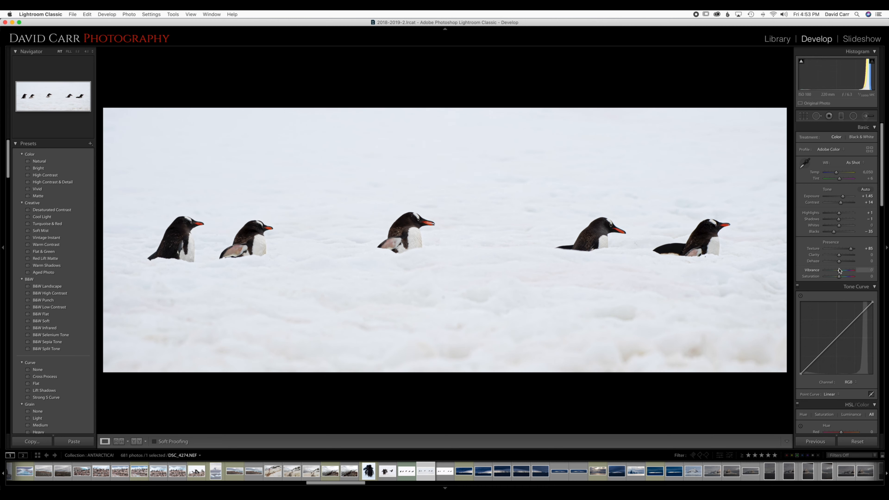
- Try a Clarity change and Dehaze at +20, and return both to 0
mouse_move(839, 256)
mouse_down()
mouse_move(850, 256)
mouse_move(840, 257)
mouse_up()
click(839, 263)
drag(839, 263, 844, 263)
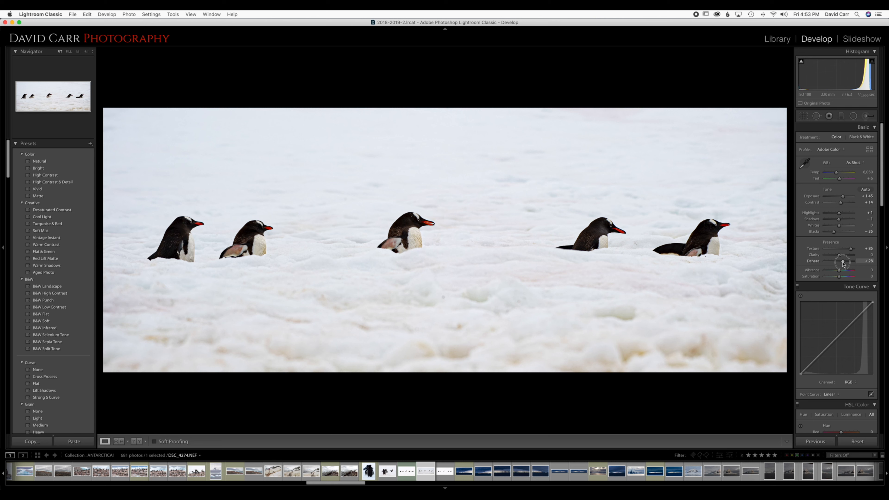
drag(844, 263, 839, 263)
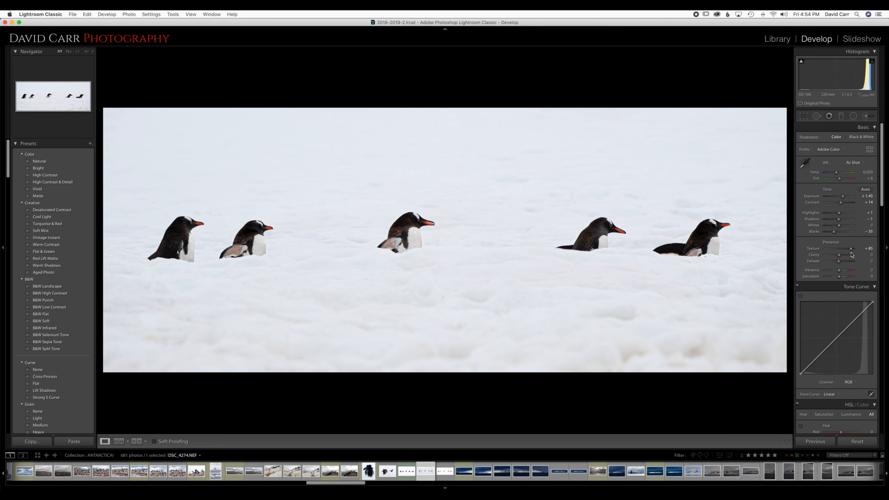
- Reduce the Texture amount and slightly raise Vibrance
drag(851, 248, 844, 250)
click(840, 272)
mouse_move(839, 272)
mouse_down()
mouse_move(851, 273)
mouse_move(840, 272)
mouse_up()
- Look through the HSL/Color and Split Toning settings down to the Detail section
scroll(841, 317, down, 3)
scroll(842, 317, down, 7)
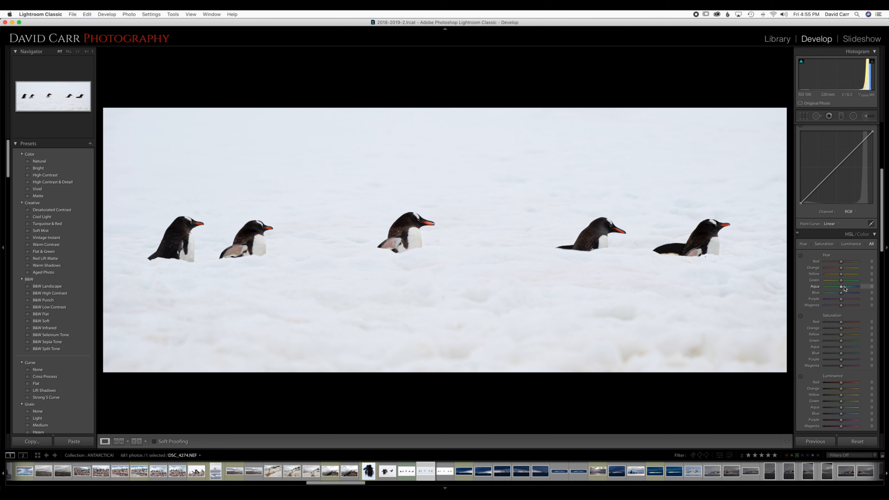
scroll(843, 289, down, 2)
scroll(845, 289, down, 1)
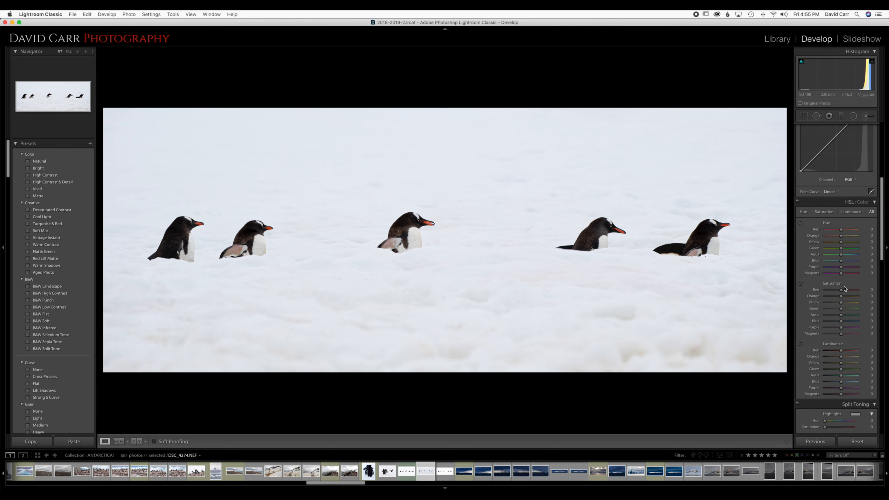
scroll(844, 288, down, 3)
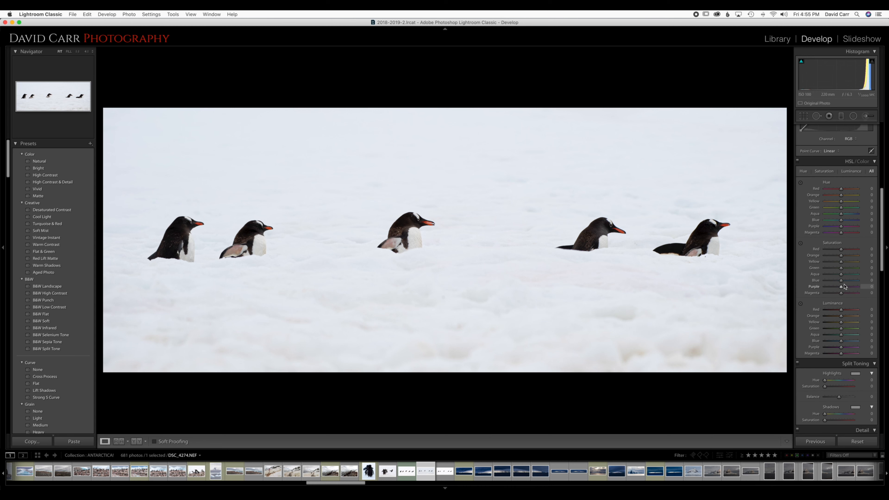
scroll(834, 334, down, 3)
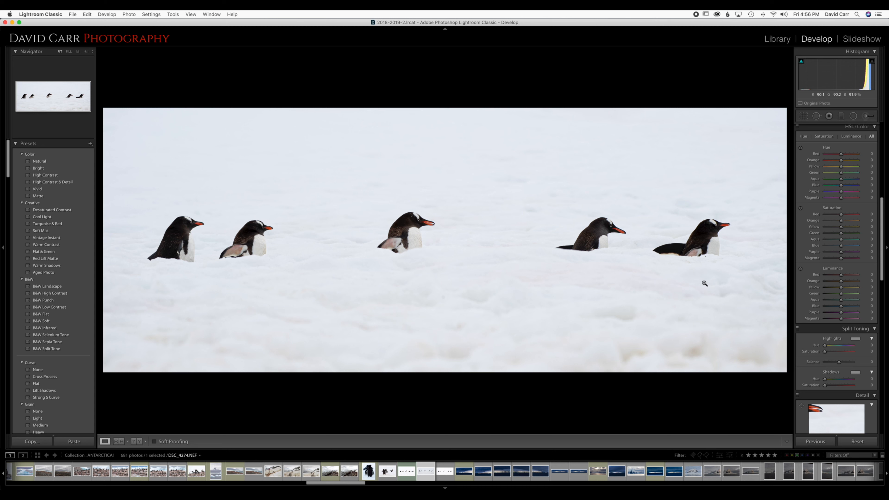
- Set the Sharpening Amount to 100 in the Detail settings and magnify the middle penguin
scroll(841, 324, down, 3)
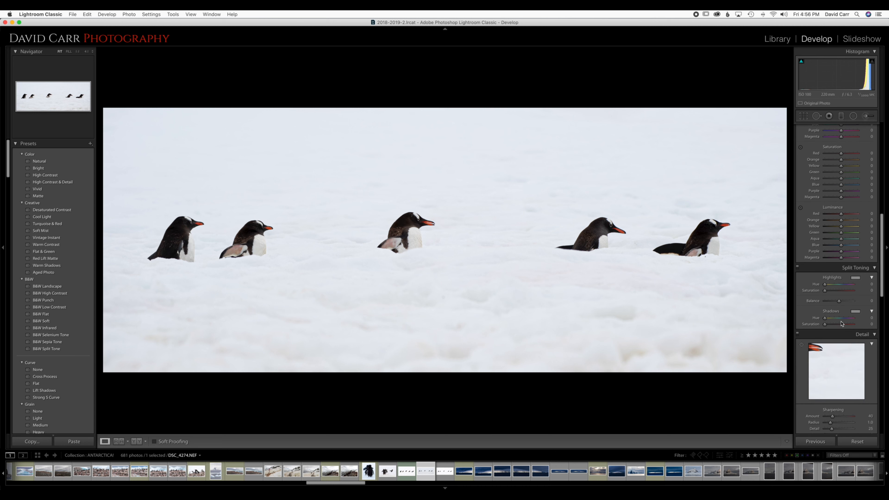
scroll(841, 324, down, 3)
drag(832, 349, 843, 348)
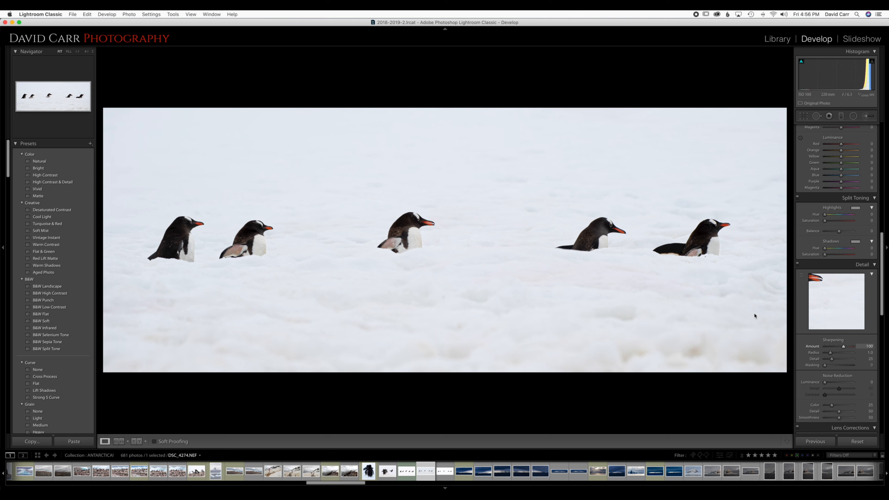
click(413, 221)
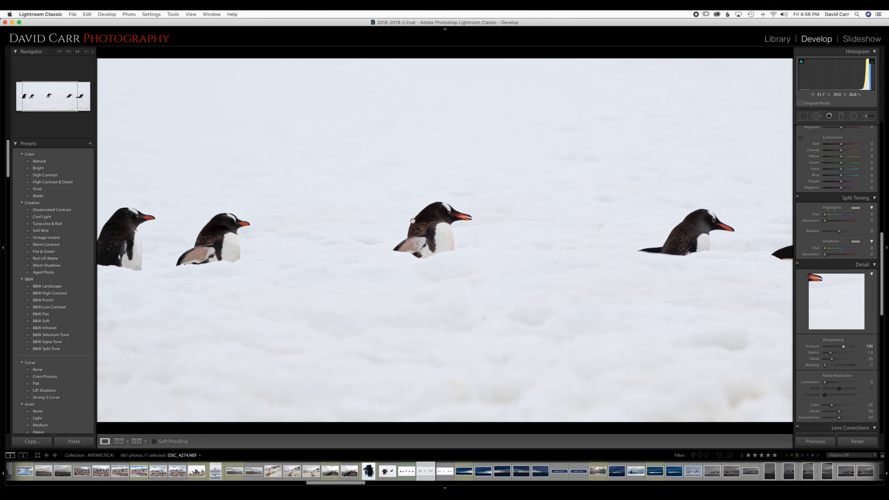
click(87, 53)
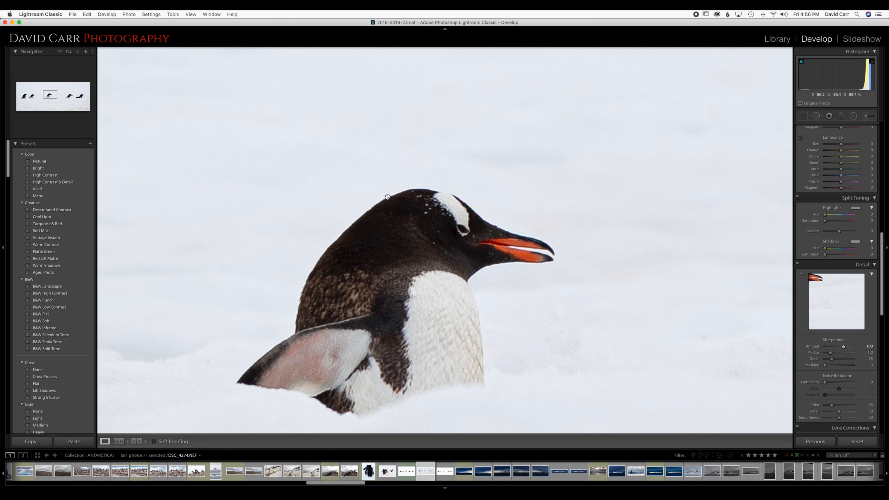
- Compare the Sharpening Amount at 0 and 70, return it to 100, and set Masking to 75
drag(843, 348, 824, 348)
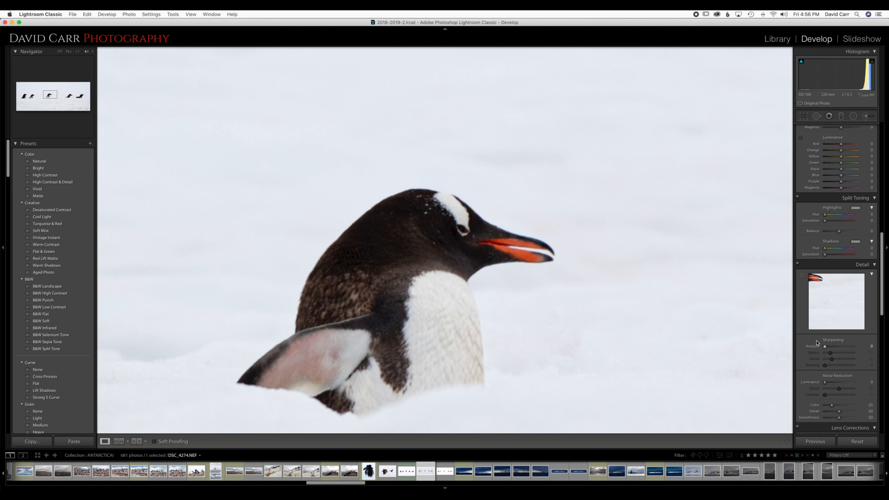
drag(824, 348, 831, 349)
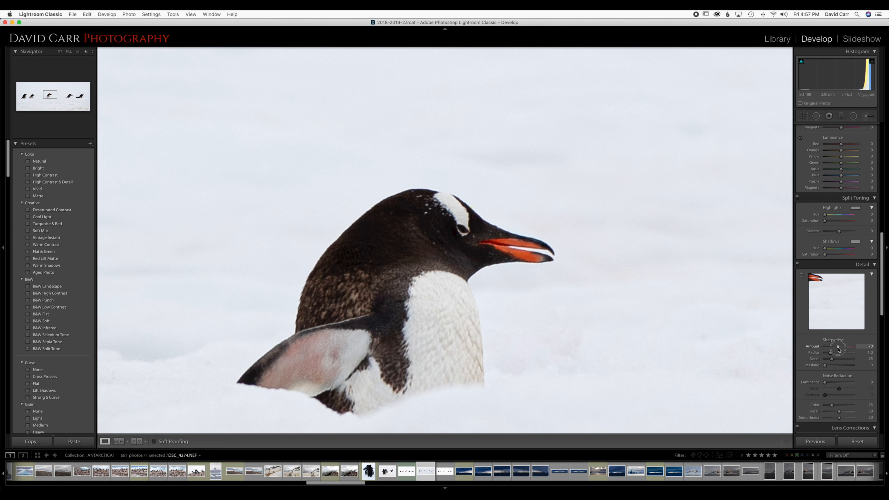
drag(838, 349, 839, 349)
drag(868, 350, 844, 349)
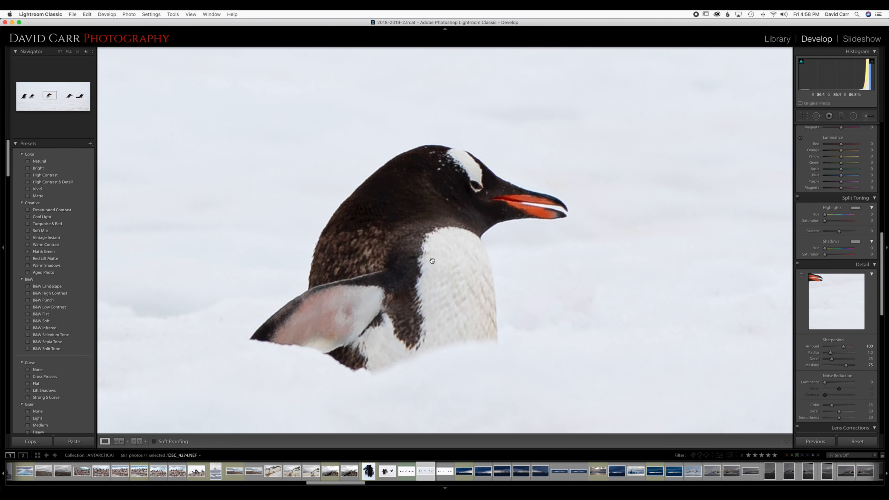
- View the whole panorama in Lights Out mode
click(435, 259)
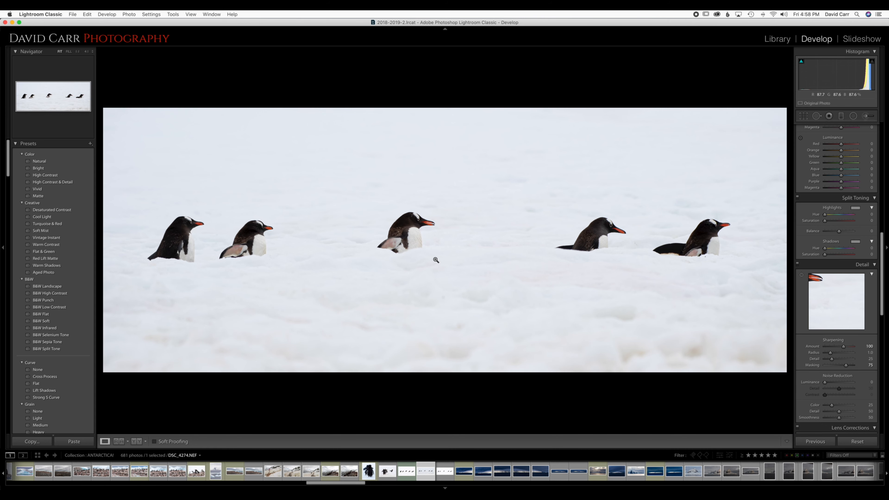
key(l)
key(l)
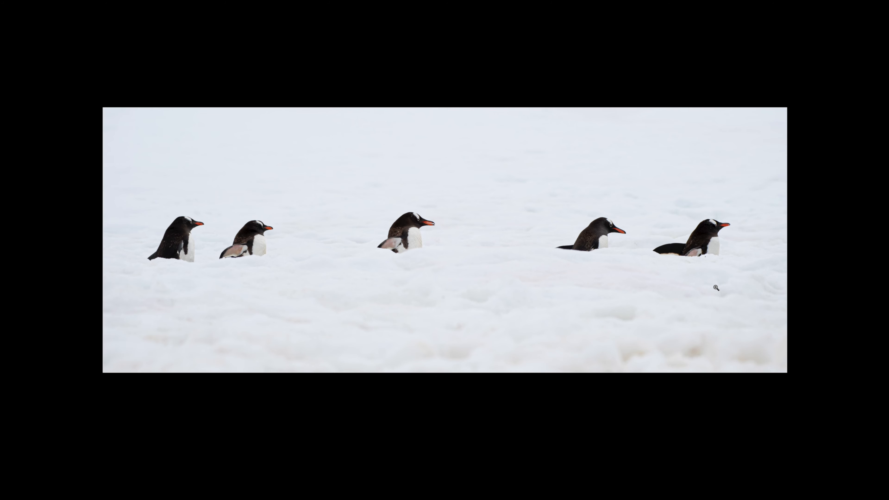
key(l)
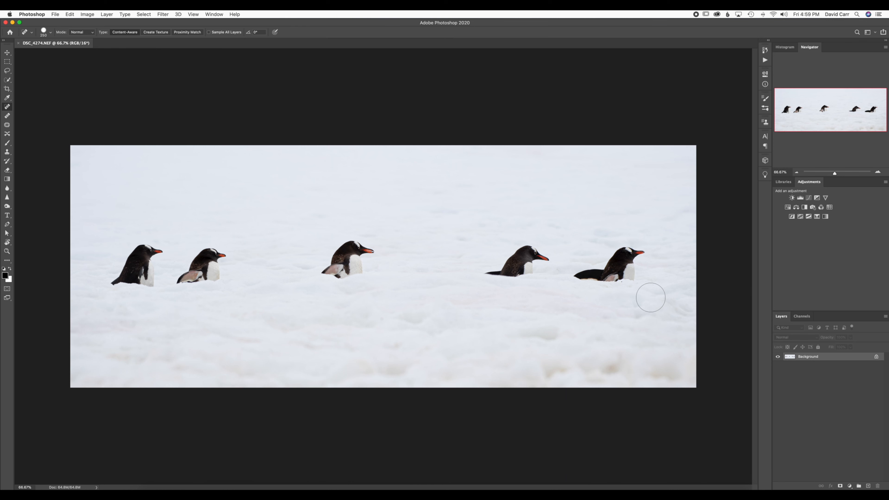
- In Photoshop, activate the Spot Healing Brush at size 80 and enlarge the penguin photo to about 150%
click(9, 108)
key(bracketleft)
key(bracketleft)
key(bracketleft)
key(bracketleft)
key(bracketleft)
key(bracketleft)
key(bracketleft)
key(super+plus)
key(super+plus)
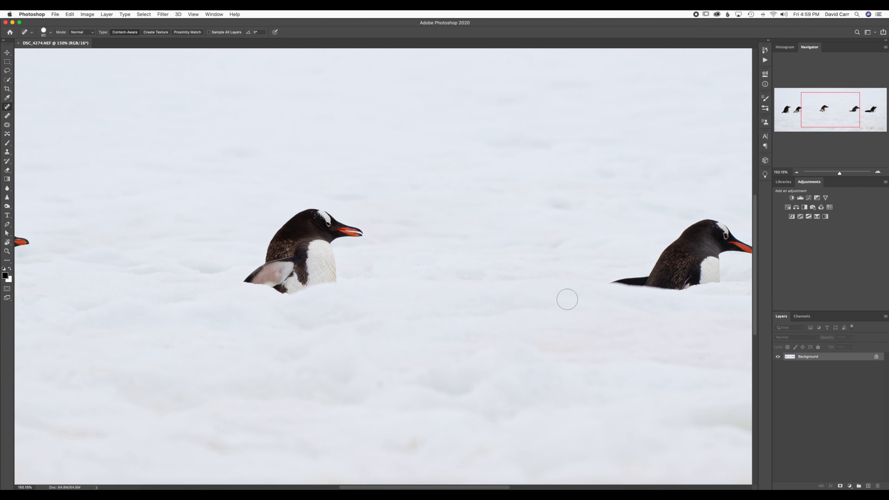
- Examine the snow around the two rightmost penguins for dark specks
scroll(567, 299, right, 10)
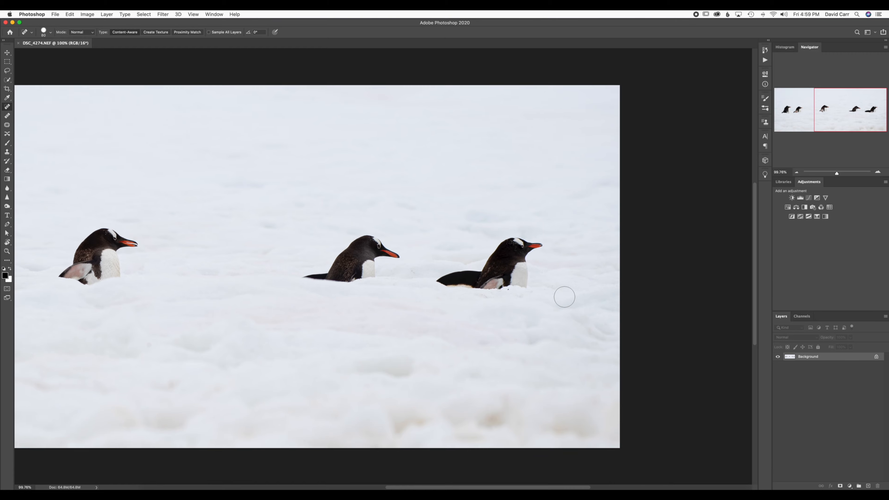
scroll(564, 297, up, 5)
scroll(553, 299, down, 5)
scroll(542, 301, up, 5)
scroll(416, 254, down, 5)
scroll(440, 343, up, 4)
scroll(375, 233, down, 4)
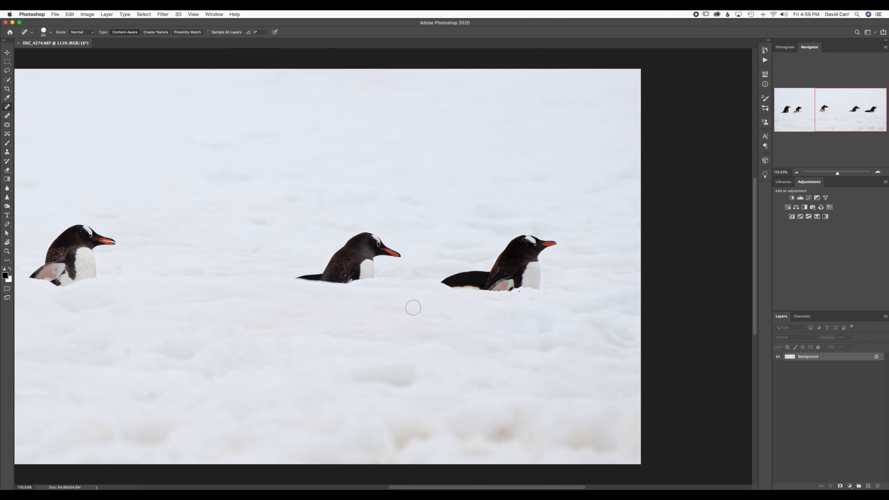
scroll(389, 232, up, 1)
scroll(476, 248, down, 1)
scroll(376, 311, up, 1)
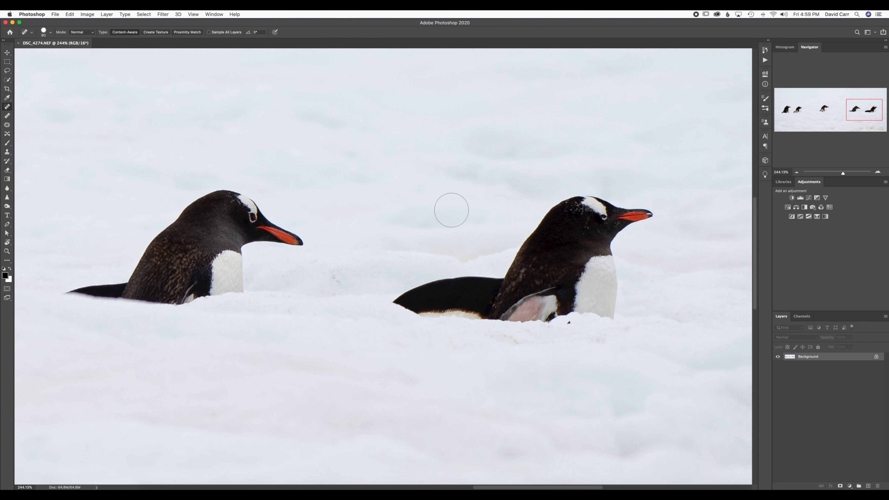
- Shrink the healing brush to a few pixels and remove the dark specks in the snow around the two rightmost penguins
key(bracketleft)
key(bracketleft)
key(bracketleft)
key(bracketleft)
key(bracketleft)
key(bracketleft)
key(bracketleft)
click(568, 323)
drag(516, 343, 509, 337)
drag(335, 273, 339, 282)
click(292, 311)
- Heal the remaining small specks in the snow just below the rightmost penguin
scroll(535, 288, right, 6)
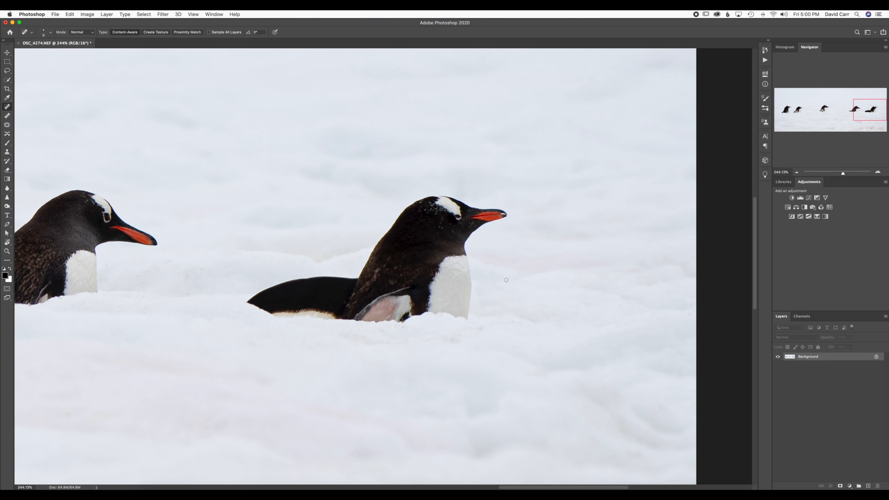
click(453, 339)
click(480, 329)
click(367, 344)
click(403, 329)
- Enlarge the healing brush to 45 and remove the faint spot in the snow below the middle penguin
scroll(476, 341, down, 10)
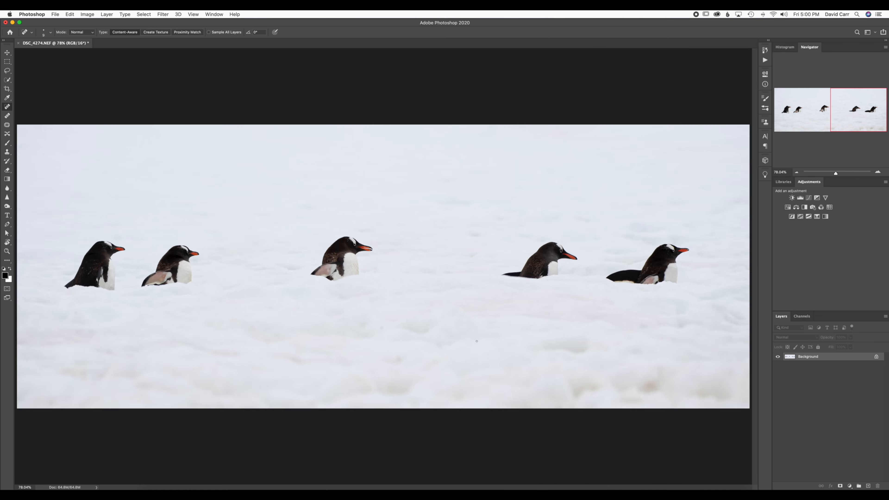
scroll(455, 340, up, 1)
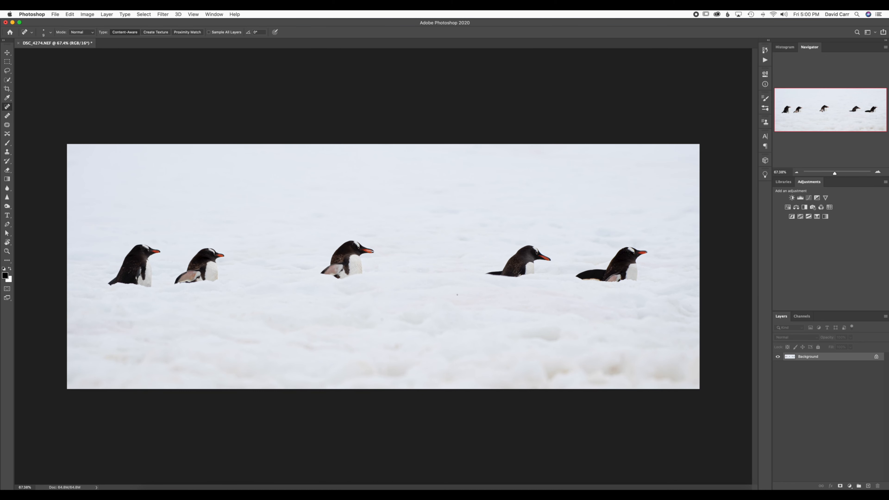
scroll(387, 329, up, 6)
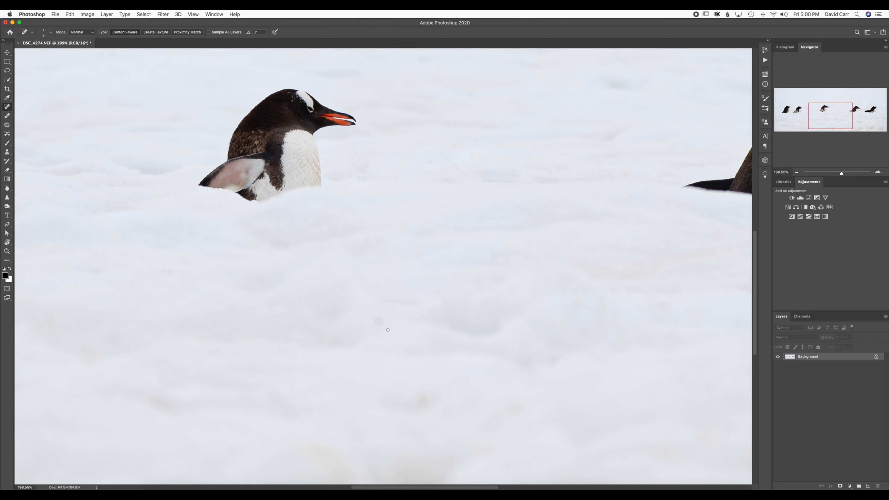
key(bracketright)
key(bracketright)
key(bracketright)
key(bracketright)
key(bracketright)
key(bracketright)
key(bracketright)
key(bracketright)
click(380, 321)
- Check the snow from the middle penguin across to the two leftmost penguins for further blemishes
scroll(472, 185, up, 10)
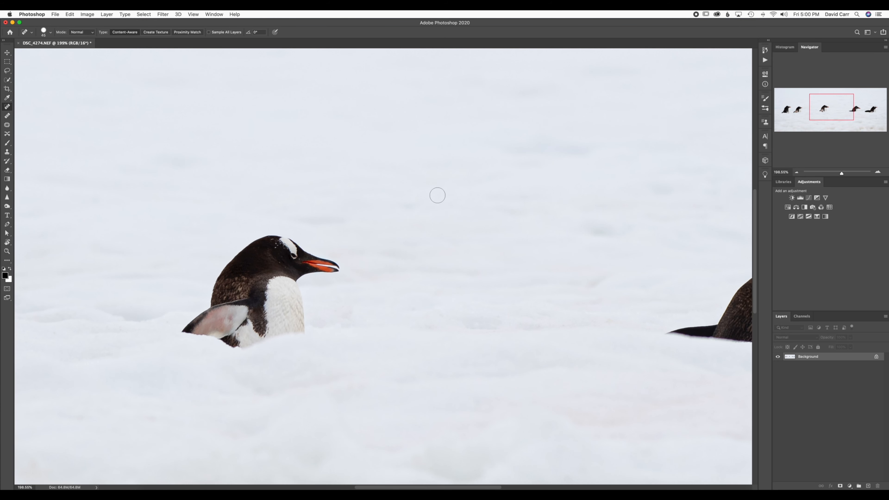
scroll(435, 193, left, 10)
scroll(434, 193, left, 5)
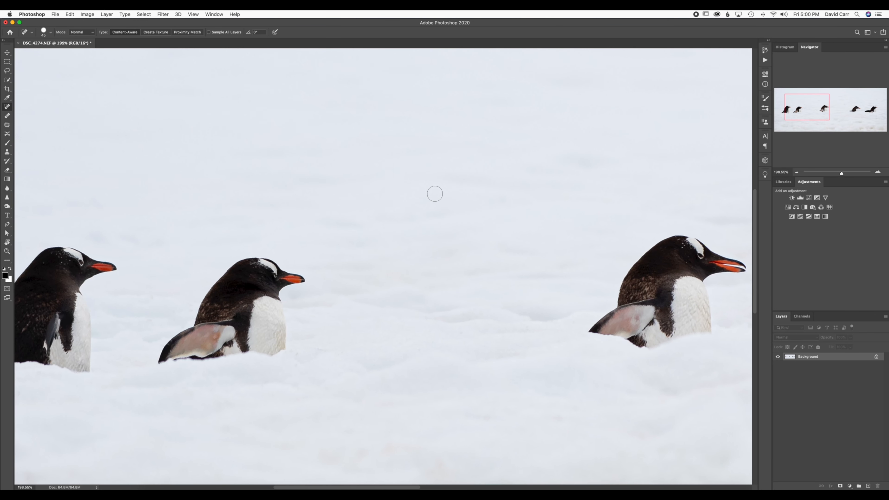
scroll(456, 201, left, 7)
scroll(456, 200, left, 3)
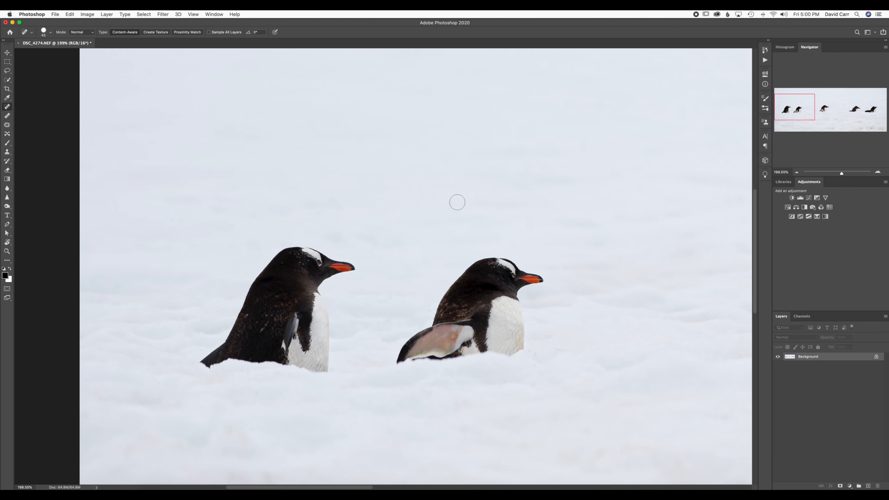
scroll(345, 169, up, 5)
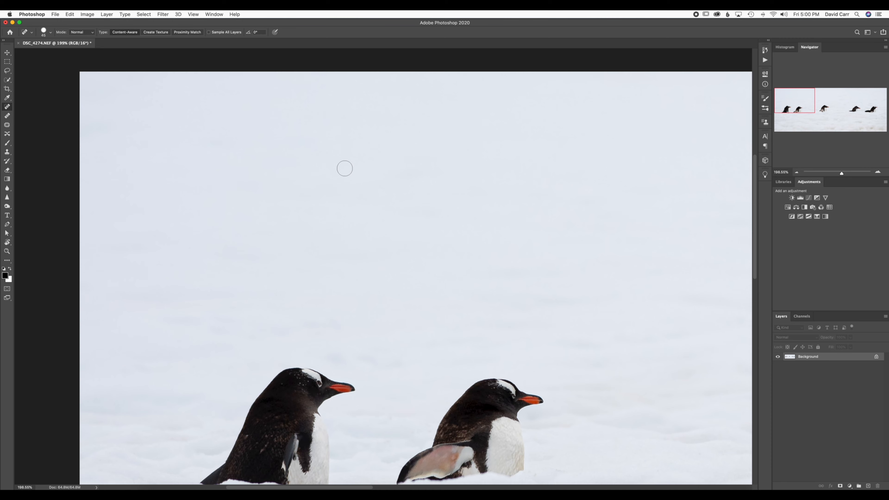
scroll(367, 167, down, 13)
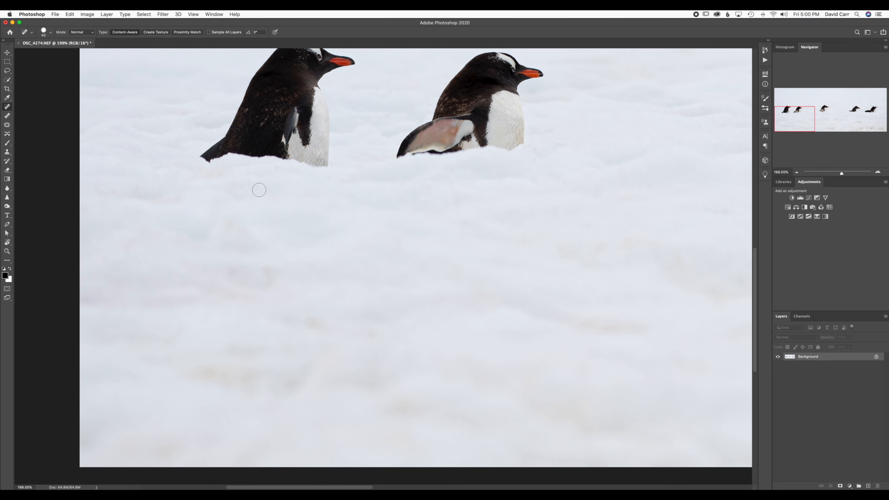
- Reduce the healing brush slightly and check the snow along the photo's lower edge up to its right end
key(bracketleft)
key(bracketleft)
scroll(306, 301, down, 1)
scroll(310, 299, right, 1)
scroll(310, 299, right, 15)
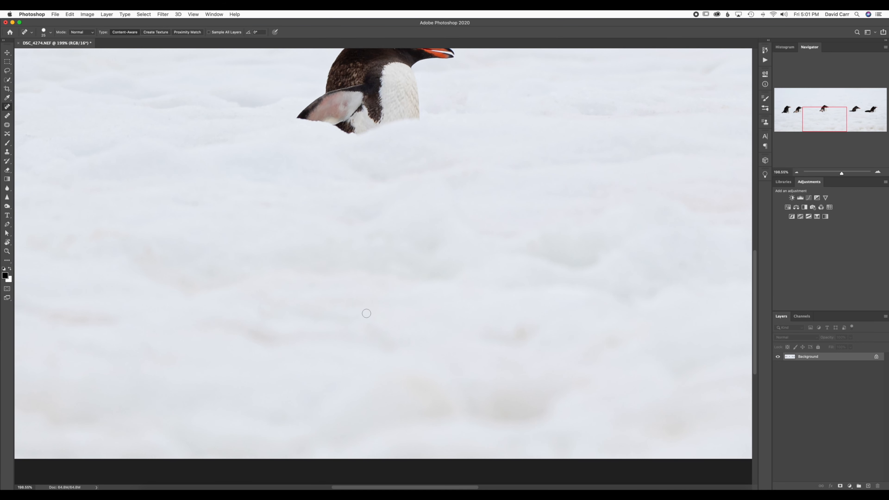
scroll(362, 308, right, 10)
scroll(362, 308, right, 12)
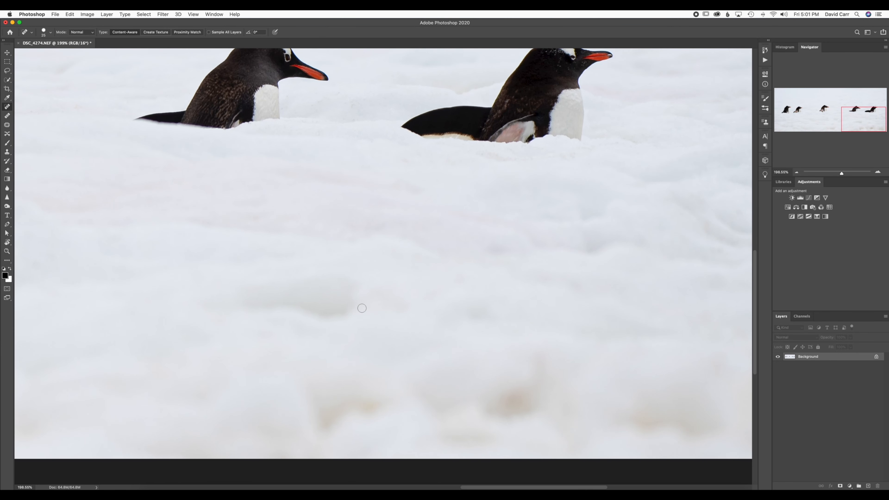
- Inspect the snow above the penguins and the lower left area for blemishes, and return to the full panorama
scroll(397, 321, up, 12)
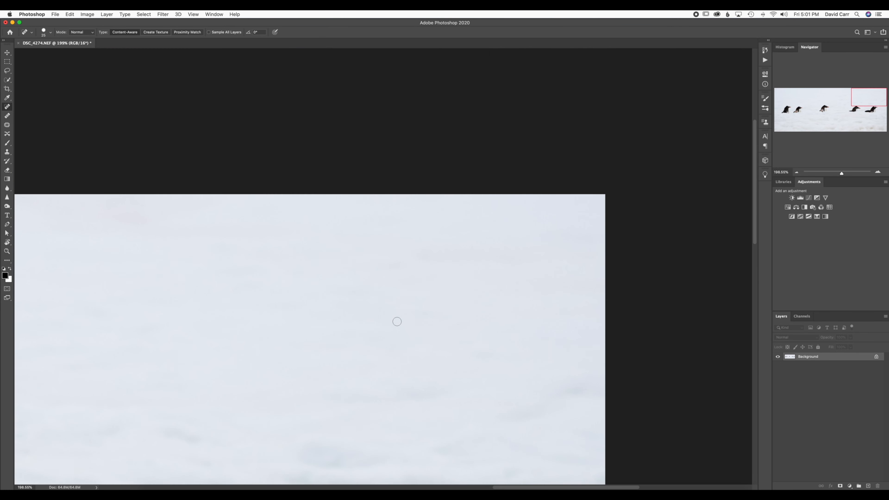
scroll(394, 318, left, 3)
scroll(394, 318, left, 10)
scroll(393, 318, down, 3)
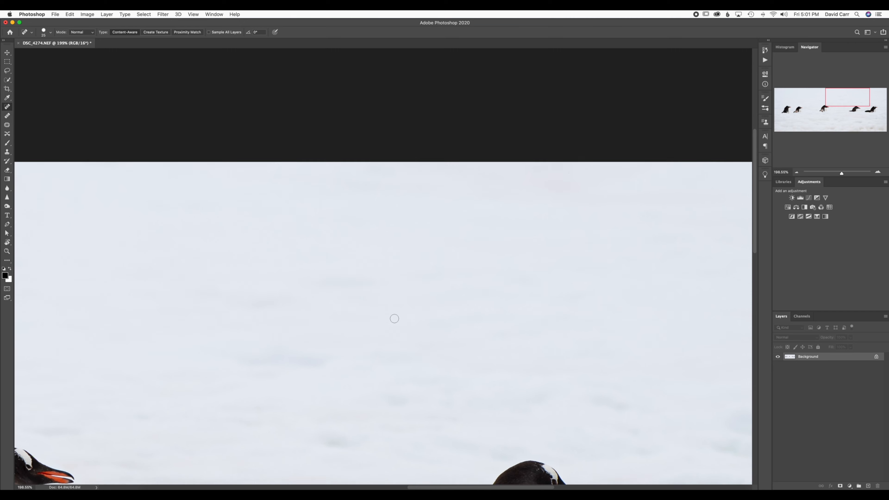
scroll(392, 317, down, 3)
scroll(392, 317, left, 15)
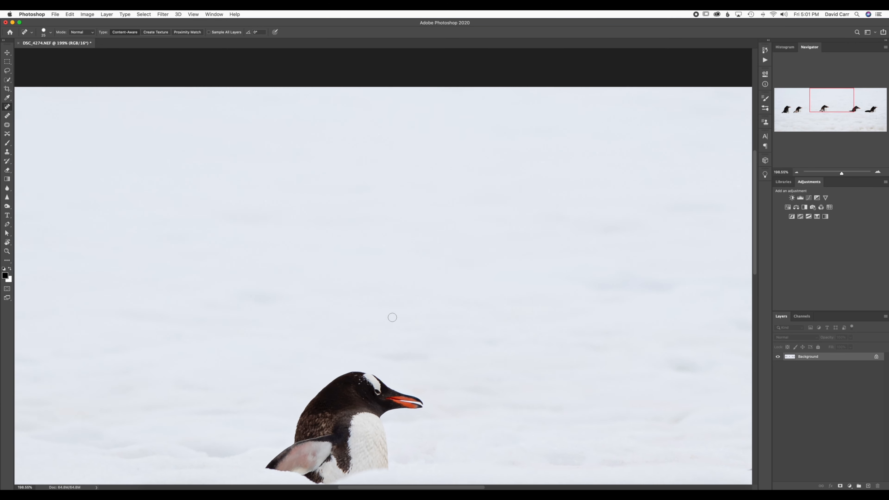
scroll(391, 317, left, 10)
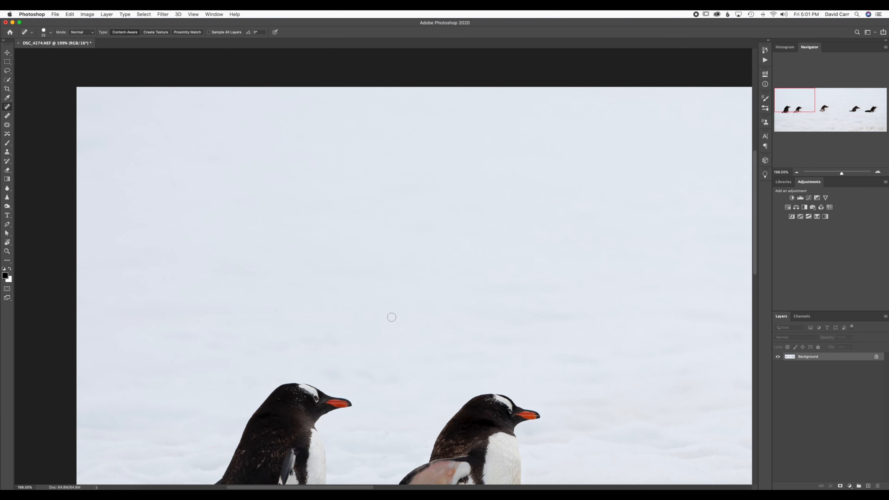
scroll(392, 317, down, 10)
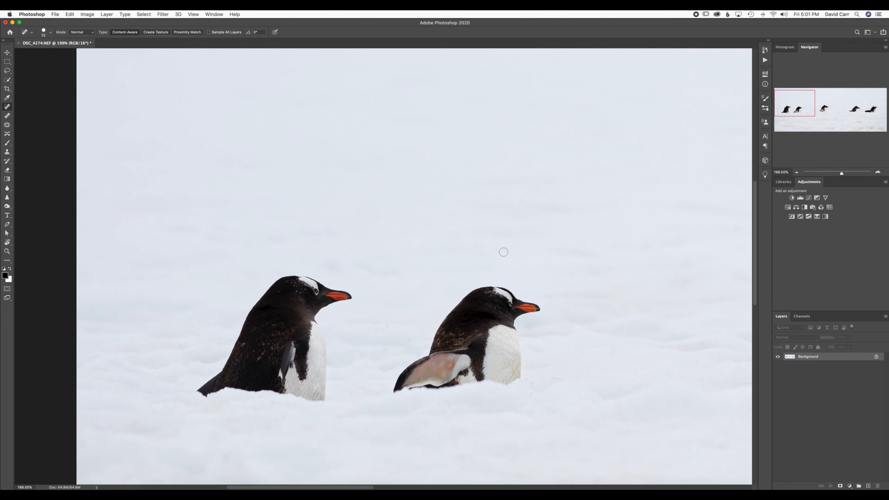
scroll(504, 252, down, 3)
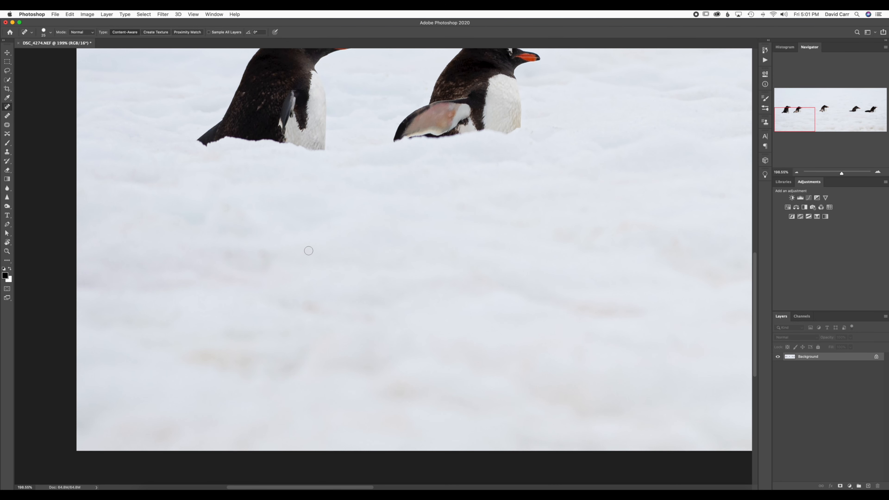
scroll(309, 251, down, 6)
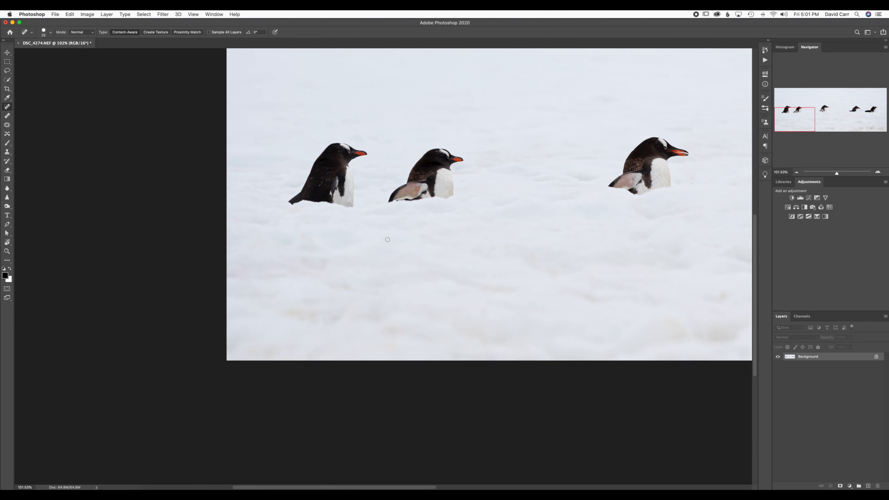
scroll(395, 233, down, 4)
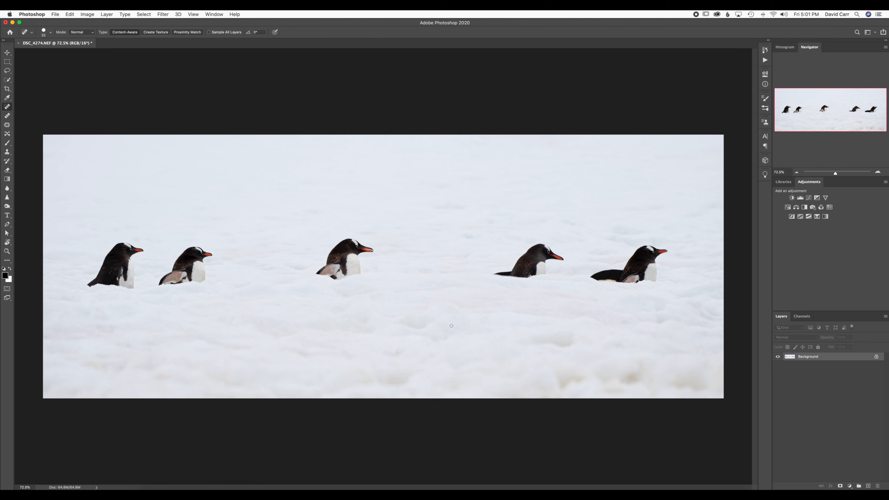
- Select the full-height strip of the photo containing the two leftmost penguins with the Marquee tool, cut it, and paste it as a separate layer
key(m)
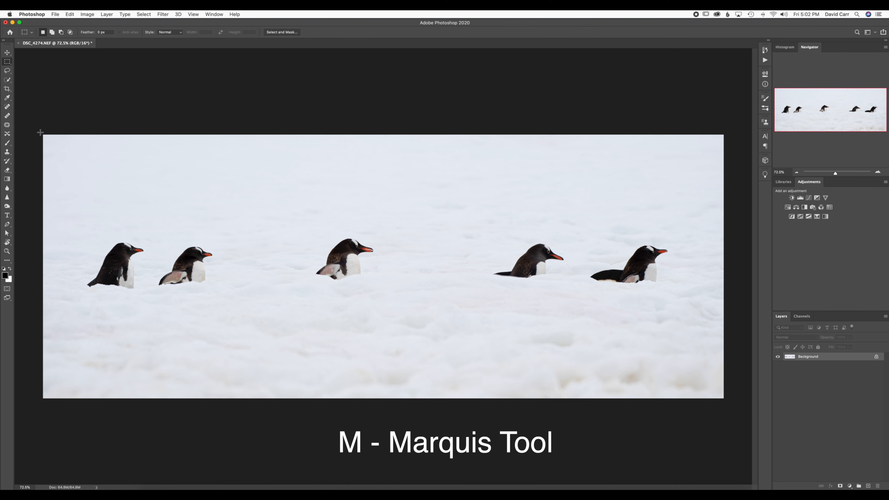
drag(42, 134, 244, 398)
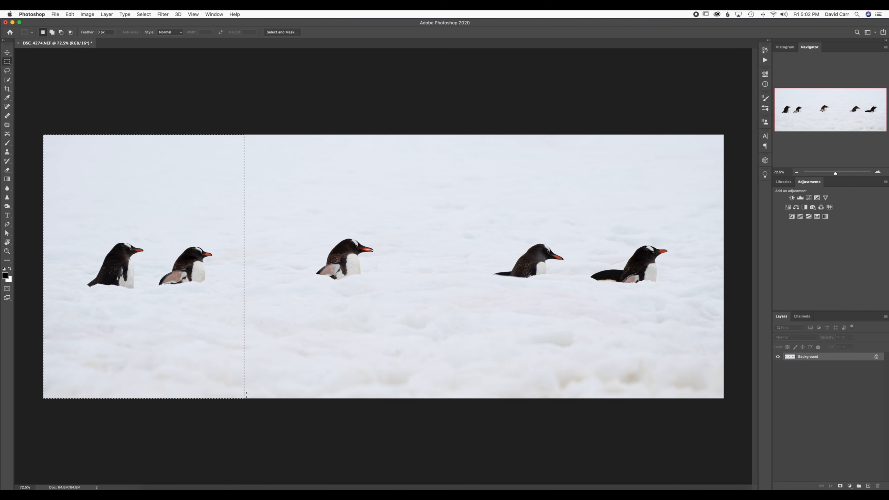
key(super+d)
drag(41, 134, 241, 398)
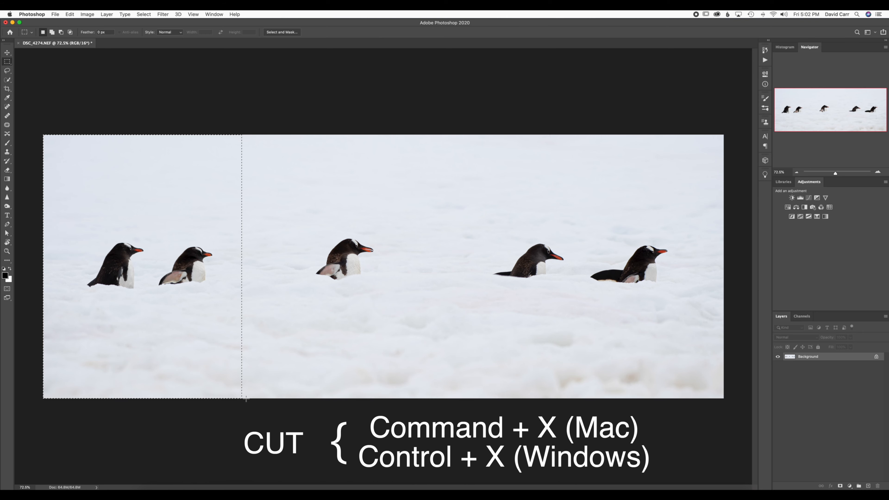
key(super+x)
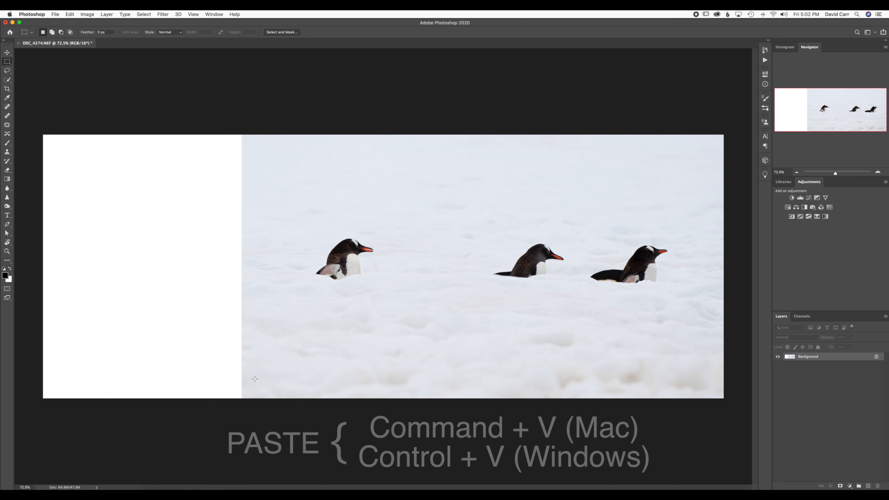
key(super+v)
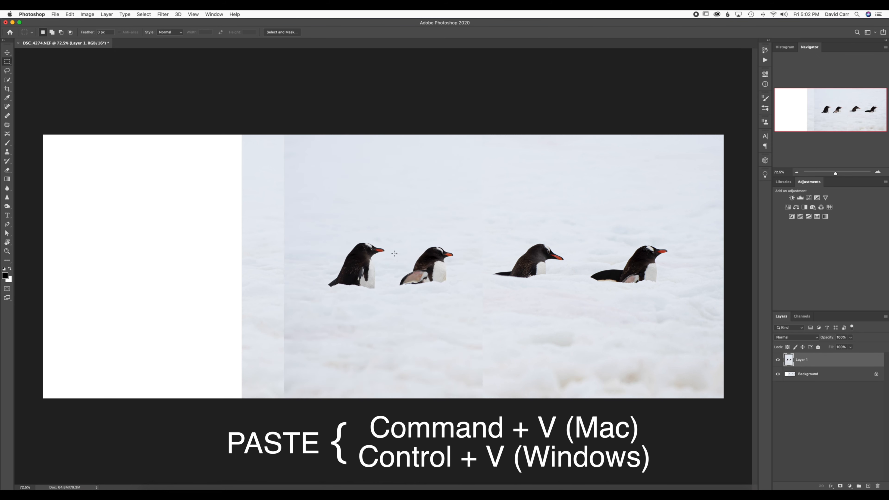
- Move the pasted strip with the two leftmost penguins so it sits just left of the middle penguin, aligned with the photo's top and bottom edges
key(v)
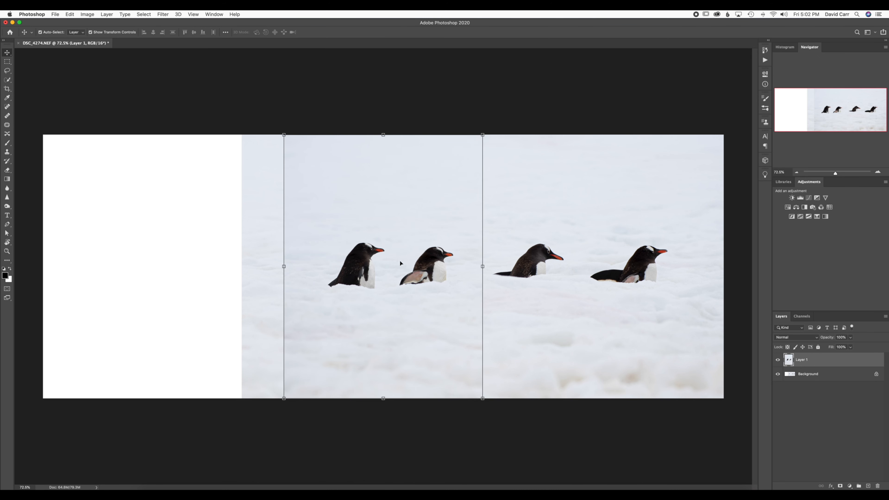
drag(454, 177, 259, 191)
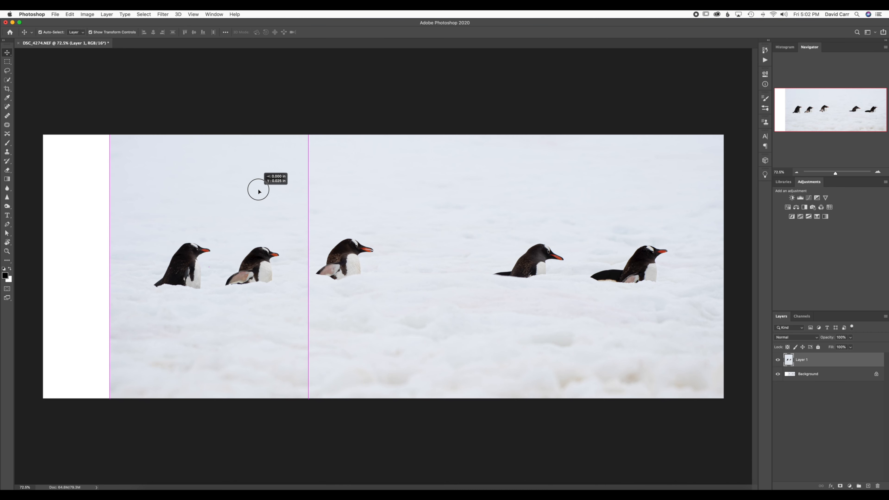
drag(258, 191, 259, 191)
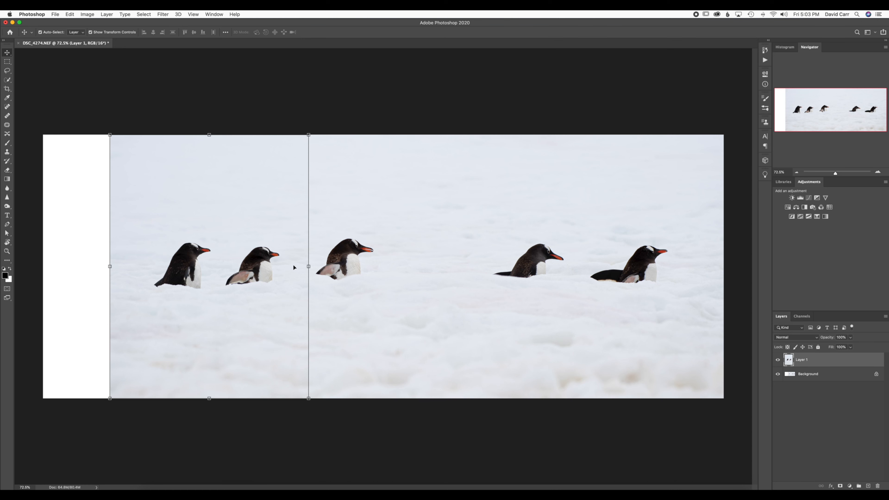
key(t)
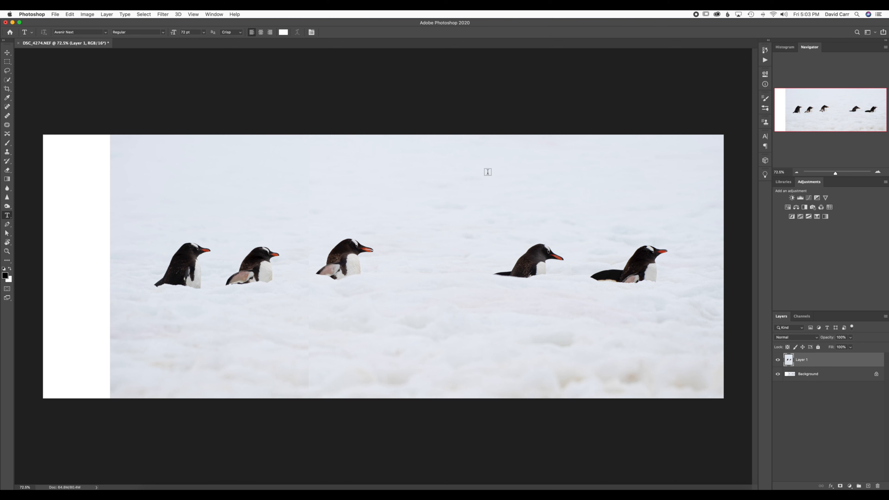
- Select the full-height area around the two rightmost penguins and try to cut it from Layer 1
key(m)
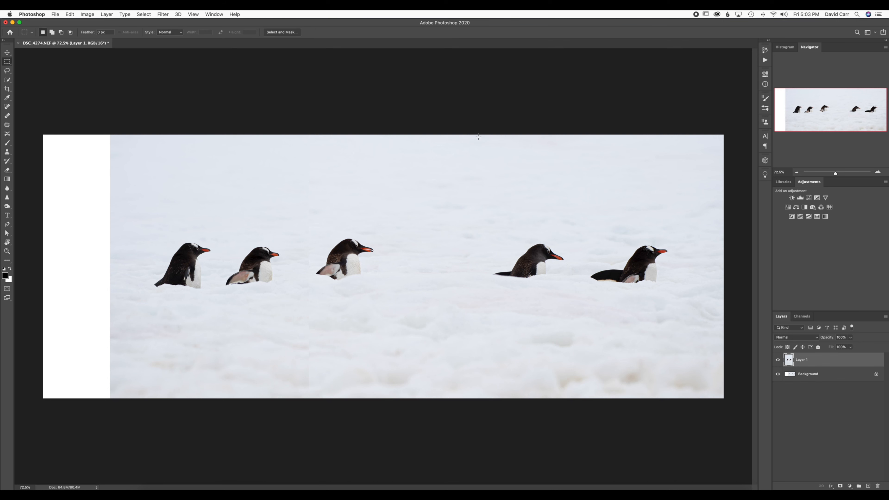
drag(479, 134, 724, 401)
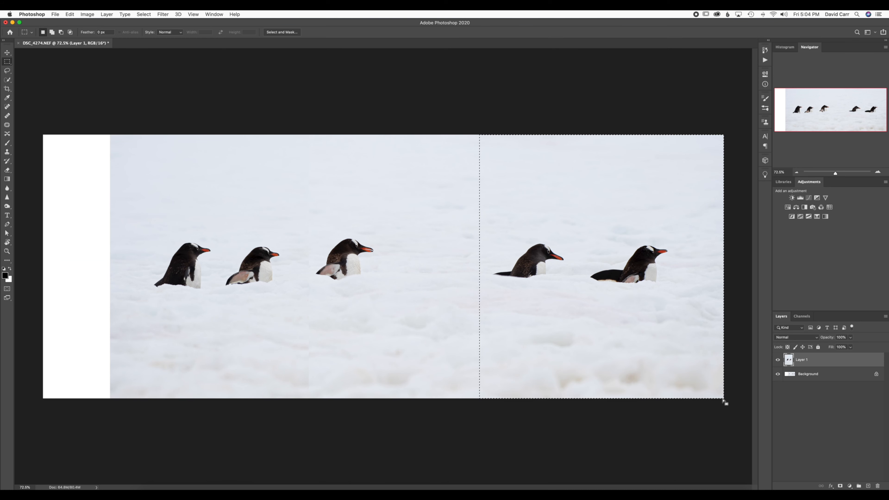
key(super+x)
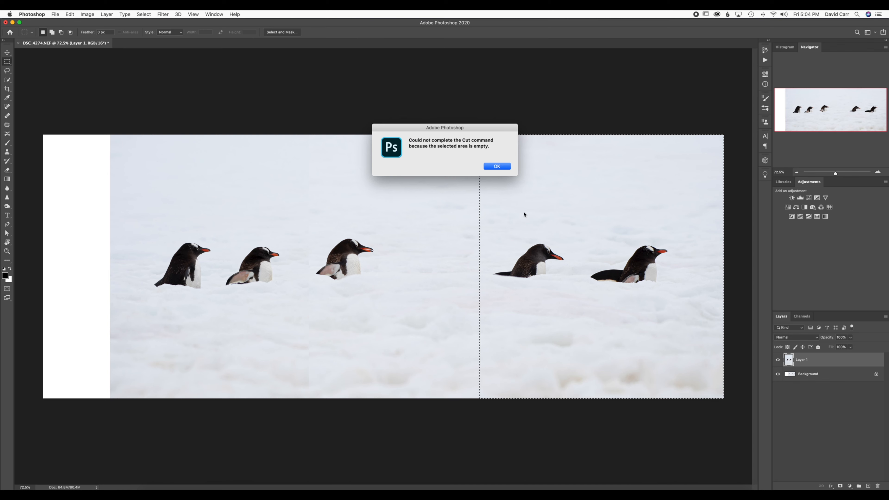
click(495, 165)
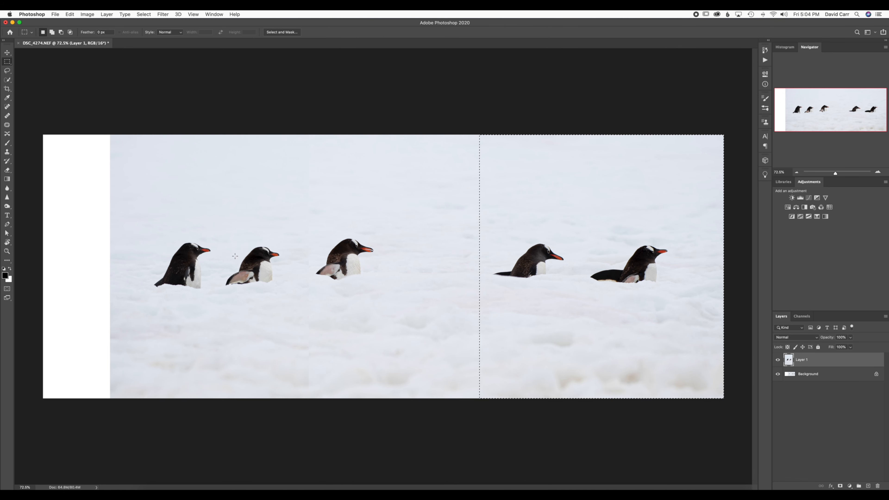
- Toggle the Background layer's visibility off and on, then cut the selected right area from Background and paste it as a new layer
click(777, 374)
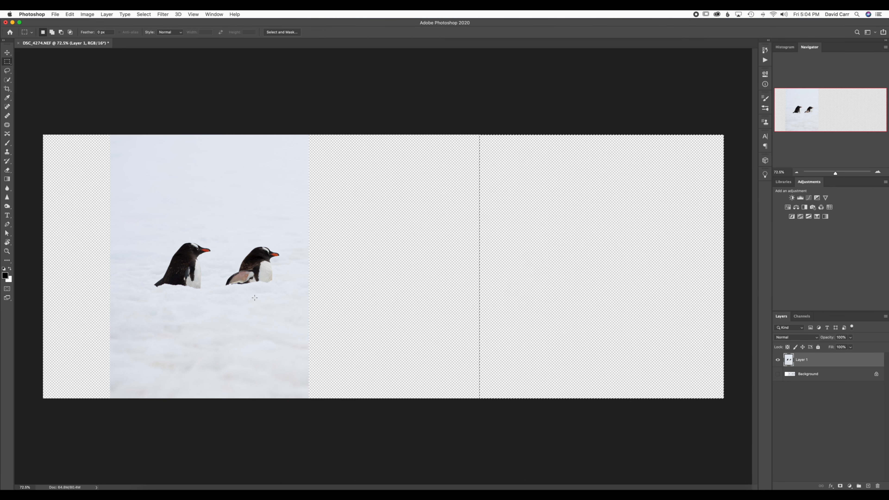
click(779, 375)
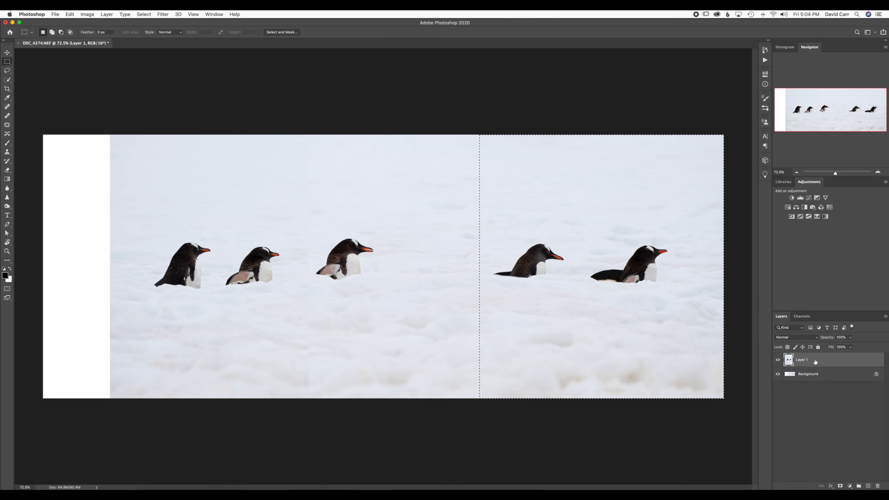
click(809, 375)
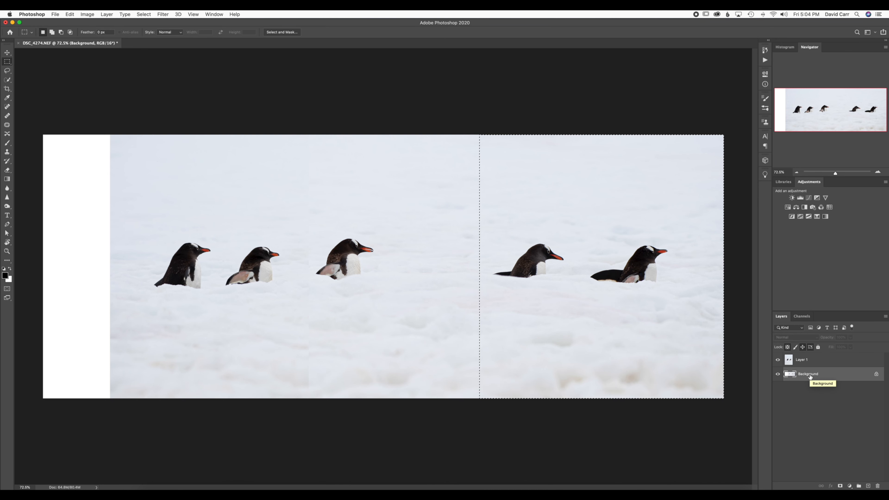
key(super+x)
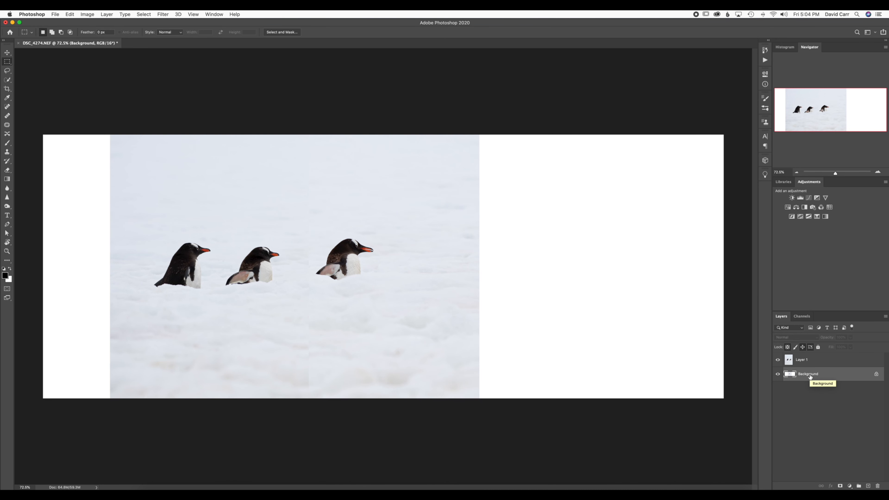
key(super+v)
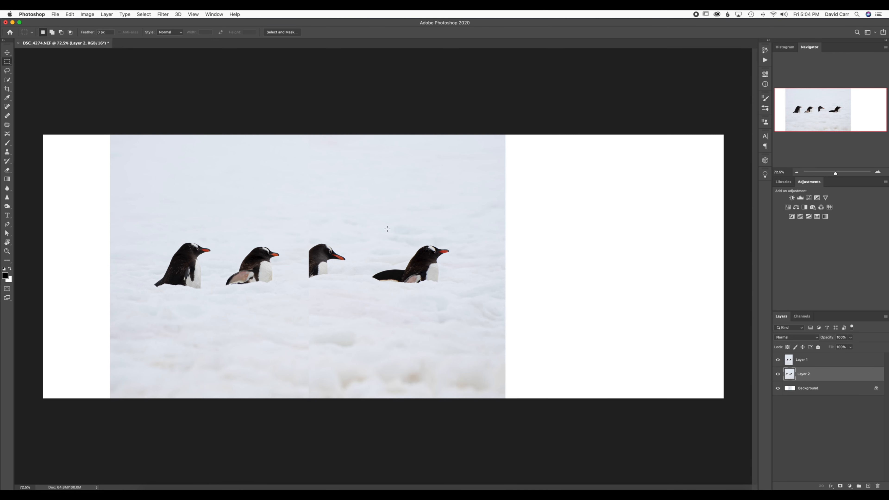
- Move the pasted piece with the two rightmost penguins close to the middle penguin, keeping it level with the photo
key(v)
drag(357, 215, 487, 215)
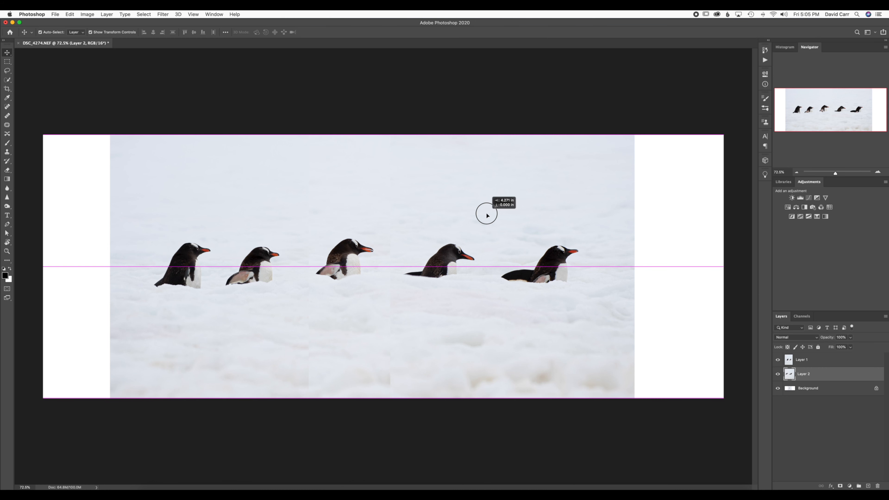
drag(487, 215, 486, 215)
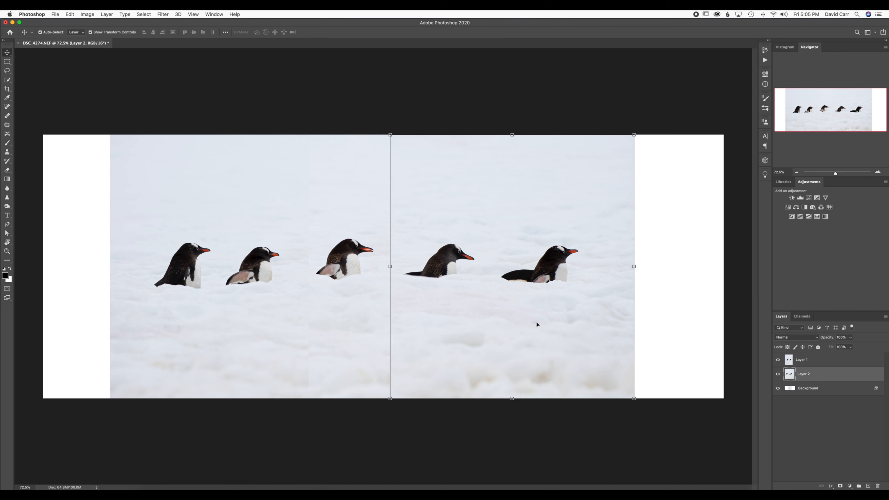
key(t)
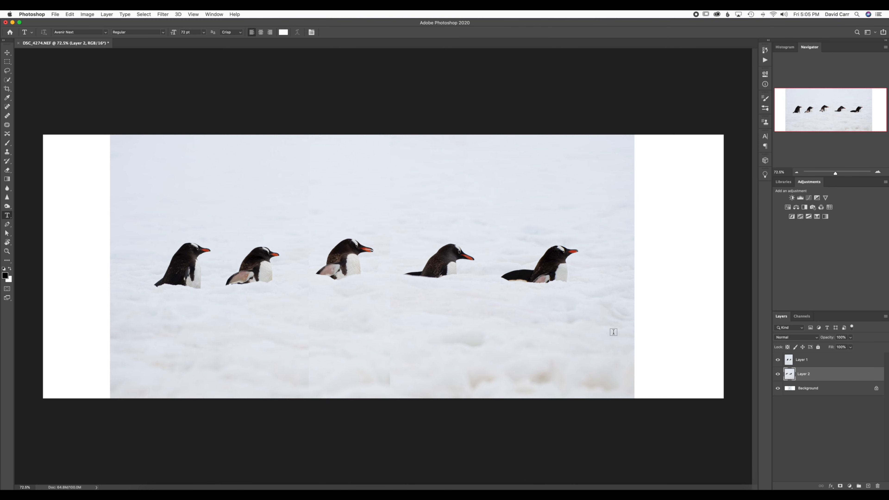
- Crop away the blank white strips at both ends with a free ratio, and merge all visible layers into one
key(c)
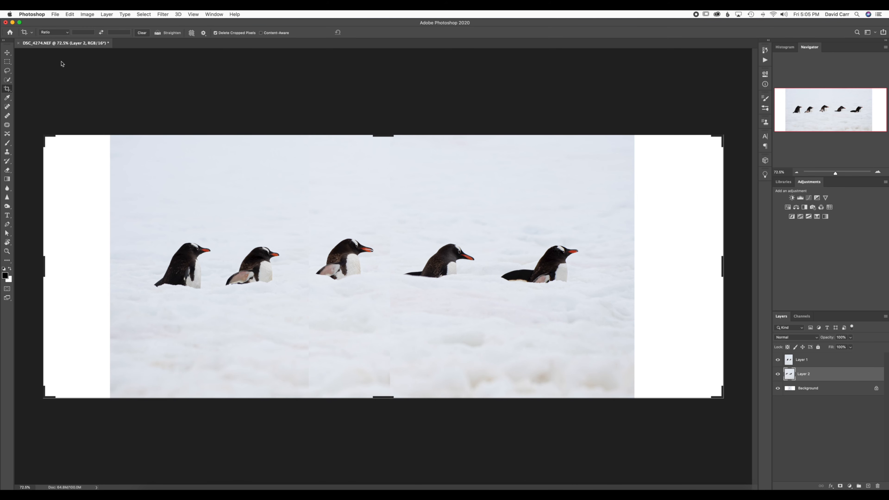
click(68, 34)
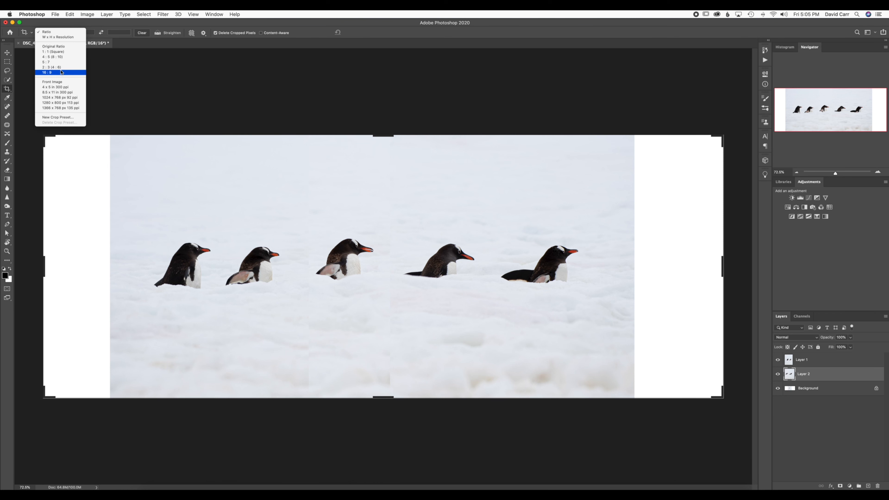
click(57, 33)
drag(43, 265, 77, 264)
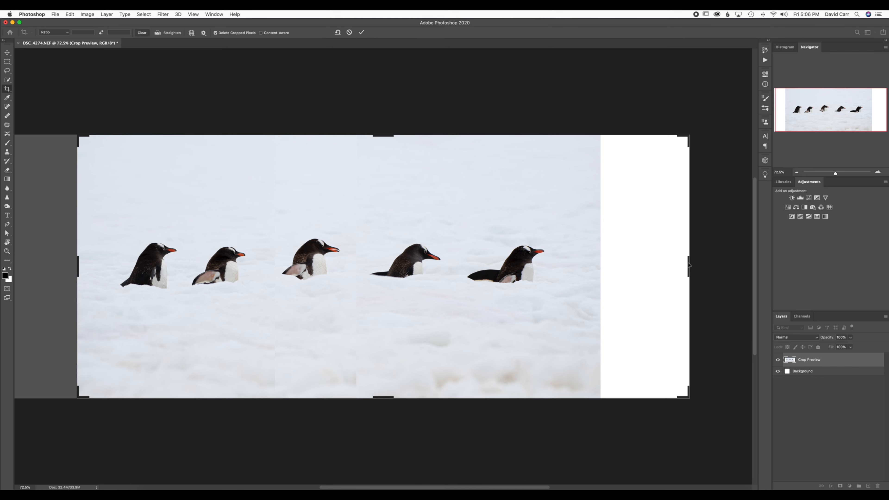
drag(691, 267, 646, 268)
key(Return)
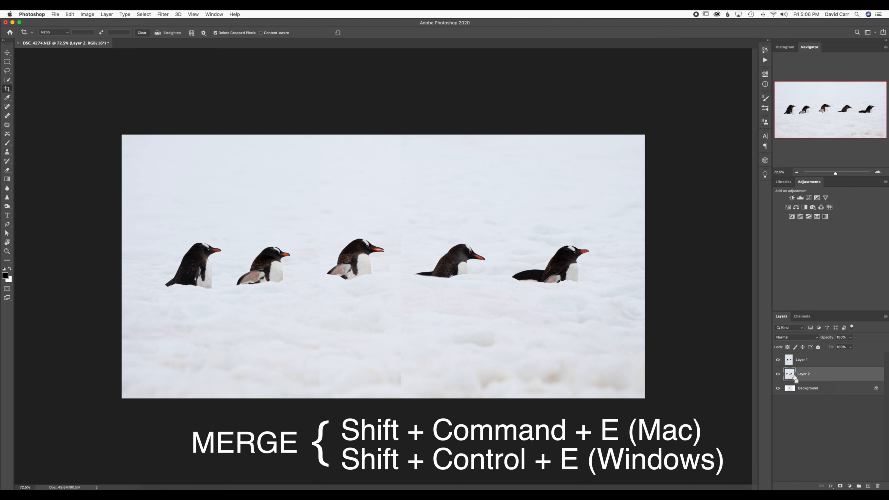
key(shift+super+e)
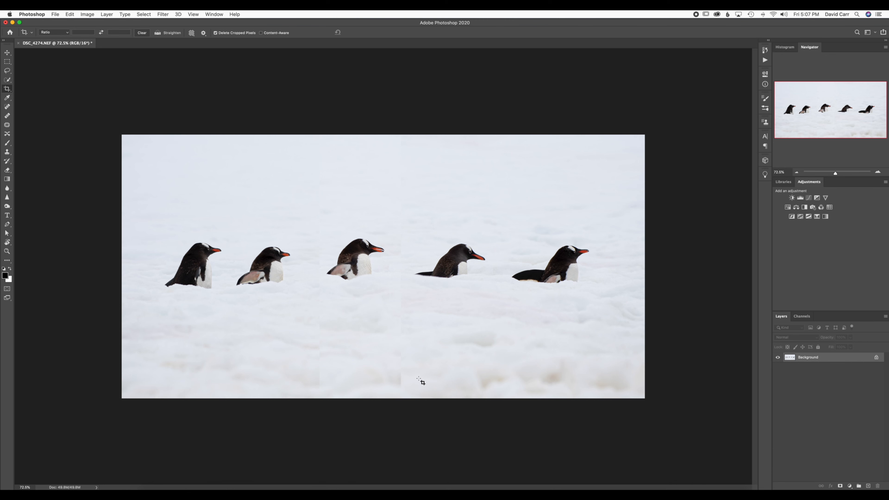
- Enlarge the spot healing brush and heal the lower part of the seam between the middle and fourth penguins
key(j)
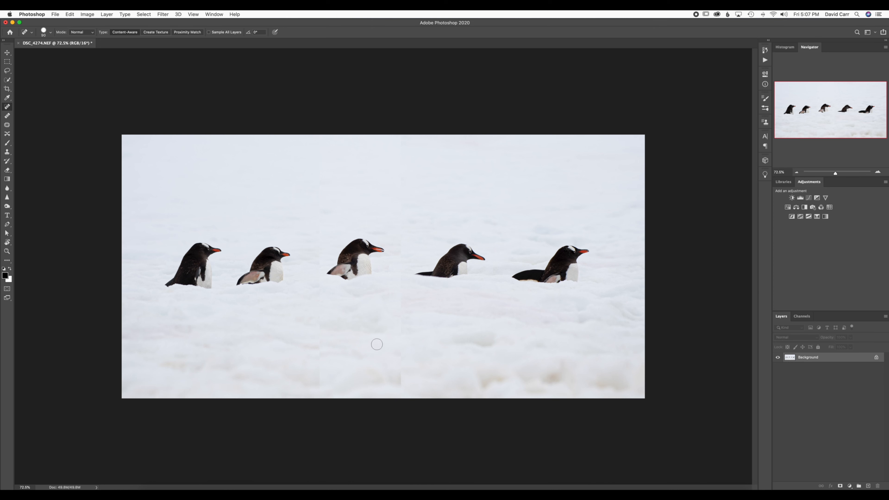
key(bracketright)
key(bracketright)
drag(399, 373, 400, 381)
click(400, 353)
- Shrink the healing brush and heal the seam between the middle and fourth penguins, both above them and in the snow just below
key(super+plus)
scroll(463, 313, up, 3)
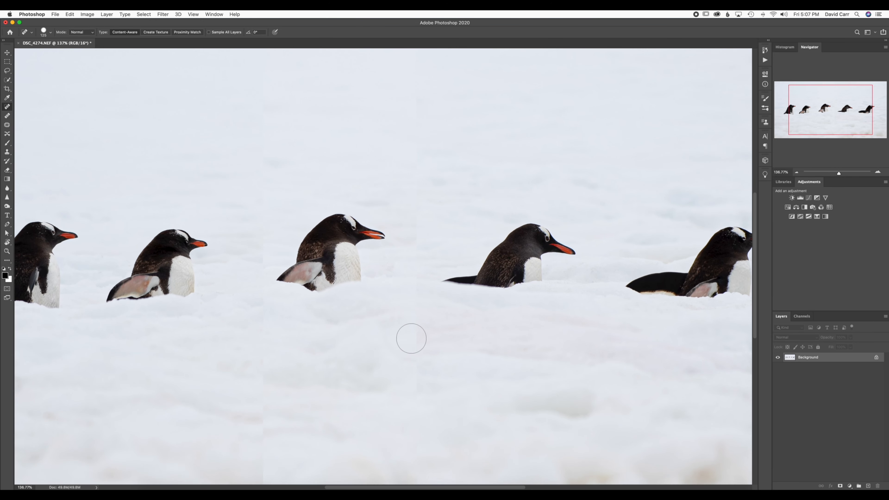
key(bracketleft)
key(bracketleft)
key(bracketleft)
key(bracketleft)
key(bracketleft)
key(bracketleft)
drag(415, 281, 421, 406)
drag(417, 215, 418, 251)
drag(418, 96, 417, 214)
click(416, 238)
drag(415, 56, 414, 54)
- Heal the remaining seam in the snow below the middle and fourth penguins, down to the photo's lower edge
scroll(456, 380, down, 5)
click(420, 439)
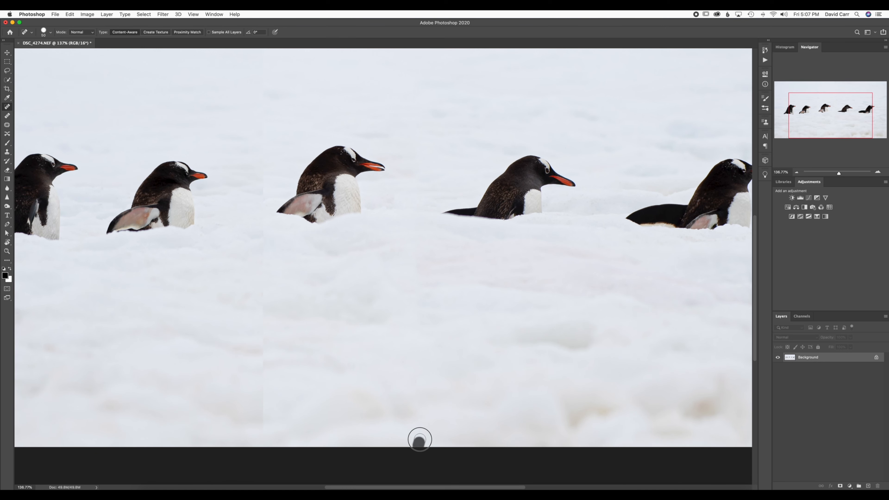
drag(420, 439, 419, 421)
drag(416, 391, 417, 378)
click(420, 268)
click(416, 290)
click(422, 314)
- Heal the vertical seam between the second and middle penguins, from the lower edge up into the snow above them
drag(263, 249, 261, 445)
drag(262, 387, 262, 423)
drag(262, 348, 262, 381)
drag(263, 304, 261, 322)
click(262, 288)
mouse_move(261, 192)
mouse_down()
mouse_move(261, 202)
mouse_move(261, 190)
mouse_up()
drag(262, 253, 262, 267)
click(261, 101)
click(262, 113)
mouse_move(261, 127)
mouse_down()
mouse_move(262, 143)
mouse_move(263, 133)
mouse_up()
- Blend the seam in the snow below the second and middle penguins with an enlarged Clone Stamp, sampling nearby snow
key(s)
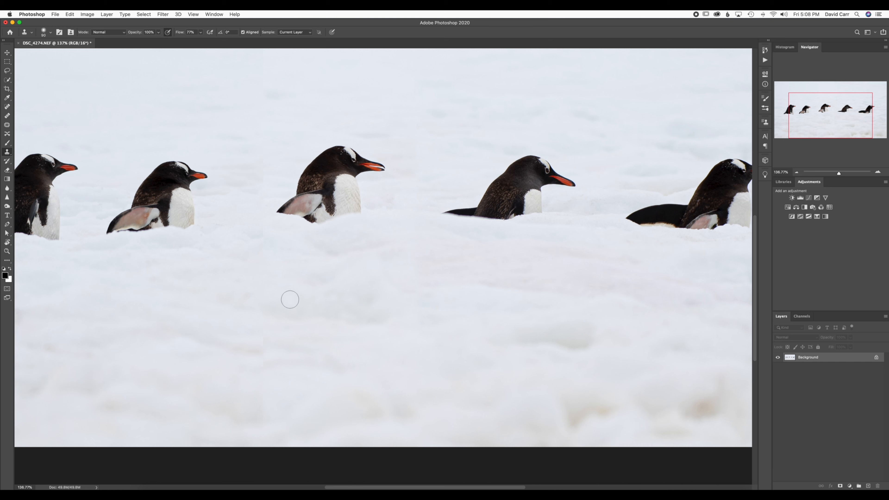
drag(262, 308, 265, 369)
key(bracketright)
key(bracketright)
key(bracketright)
key(bracketright)
scroll(276, 371, left, 2)
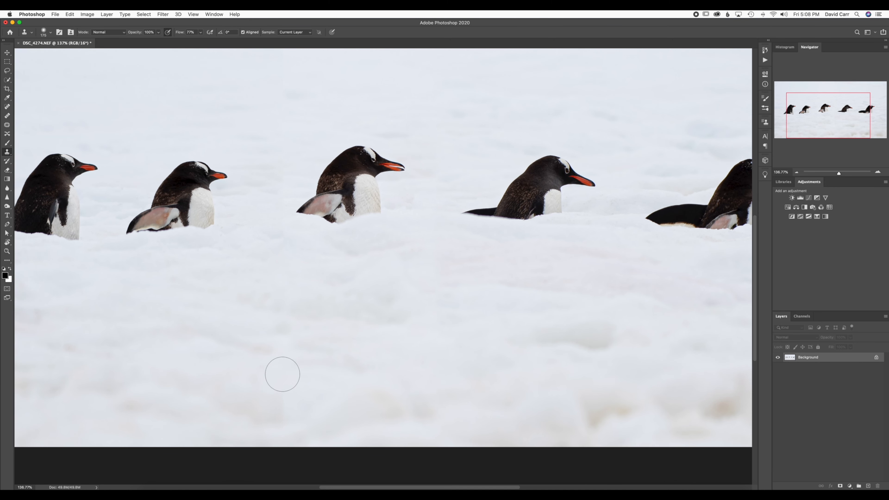
drag(283, 374, 284, 414)
alt+click(384, 345)
drag(283, 333, 284, 332)
- Reduce the clone brush and clone snow over the seam beside the middle penguin, undoing the stroke that copies part of a penguin
key(bracketleft)
key(bracketleft)
key(bracketleft)
key(bracketleft)
mouse_move(282, 95)
mouse_down()
mouse_move(286, 169)
mouse_move(344, 163)
mouse_move(267, 164)
mouse_move(295, 168)
mouse_up()
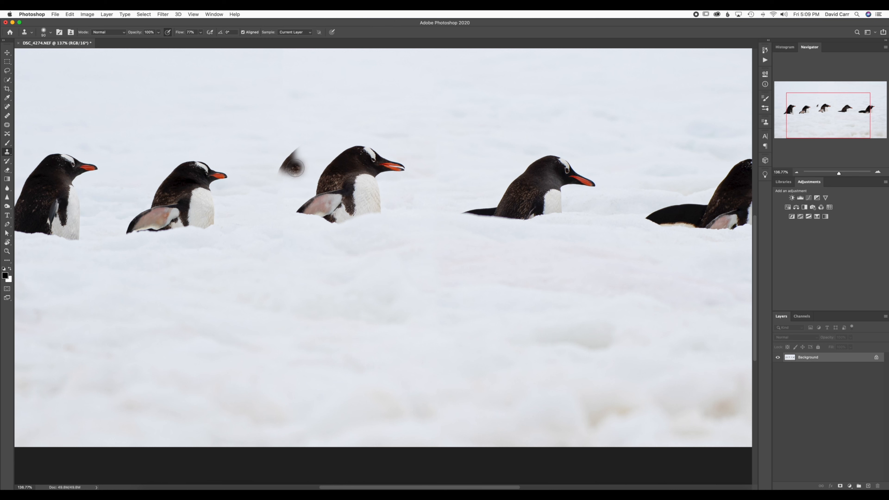
key(super+z)
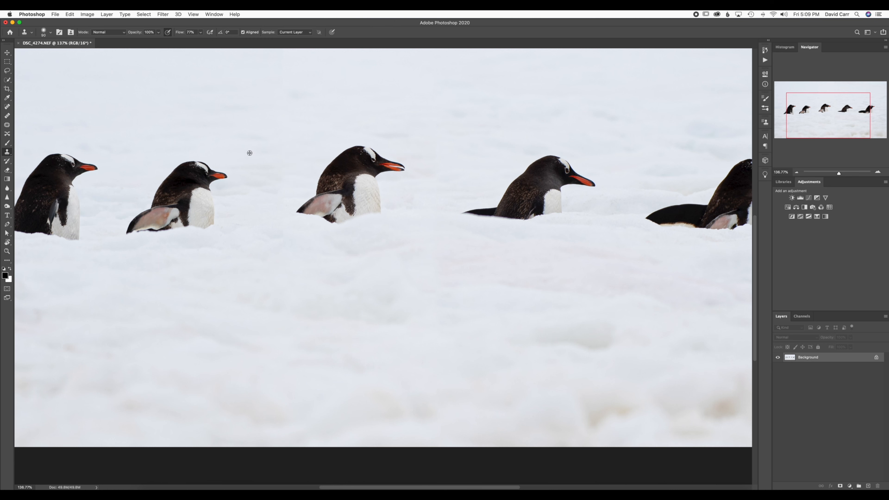
drag(282, 176, 282, 196)
- Sample clean snow between the second and middle penguins, reduce the Clone Stamp brush to 70 px, and check its hardness
alt+click(269, 197)
scroll(304, 250, up, 5)
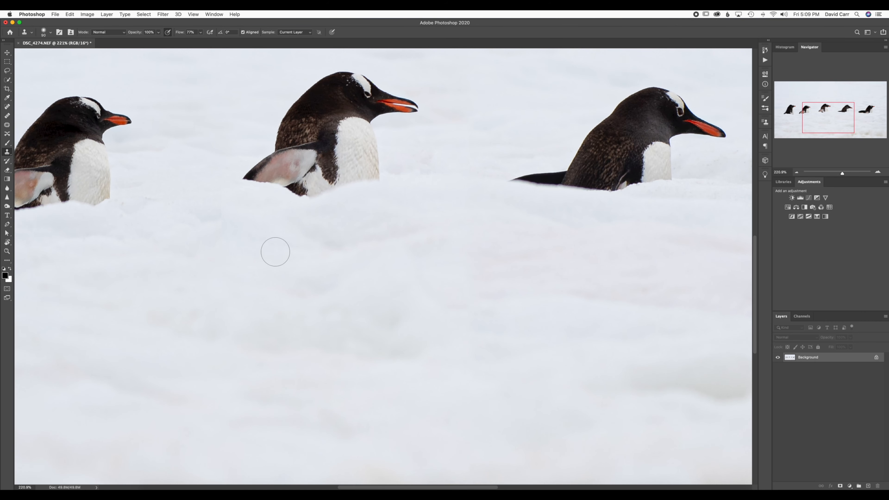
key(bracketleft)
key(bracketleft)
click(51, 33)
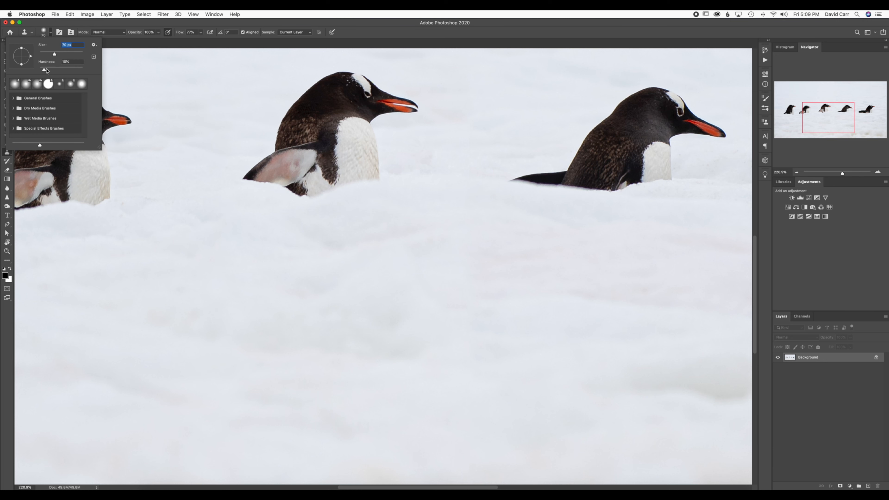
click(50, 33)
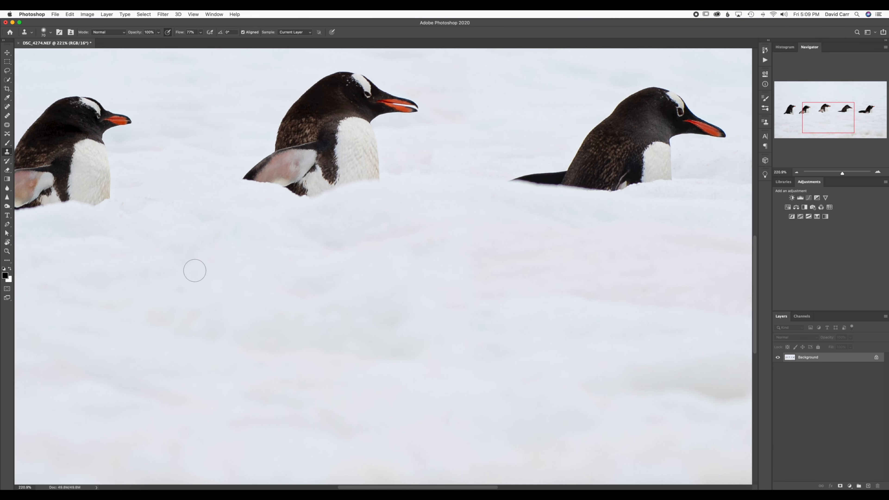
- Clone nearby snow over the vertical seam above the gap between the second and middle penguins, up toward the photo's upper edge
scroll(334, 300, down, 2)
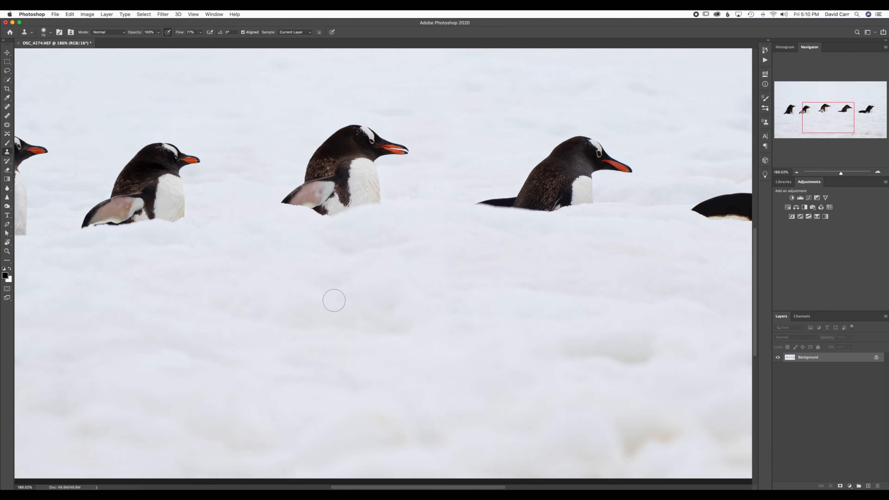
scroll(333, 301, down, 4)
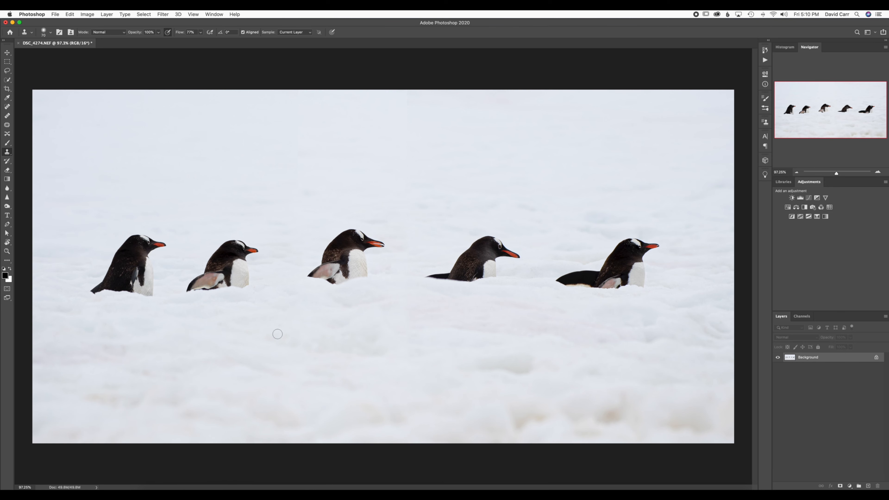
scroll(292, 386, up, 4)
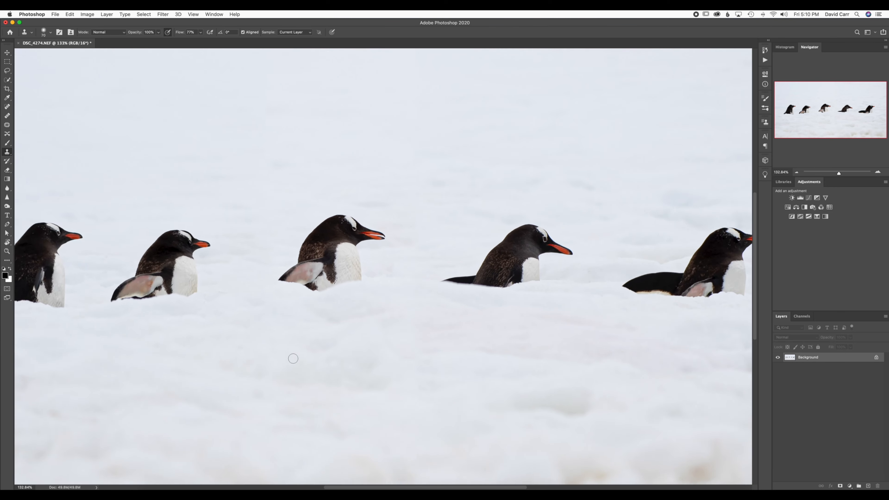
scroll(304, 358, down, 2)
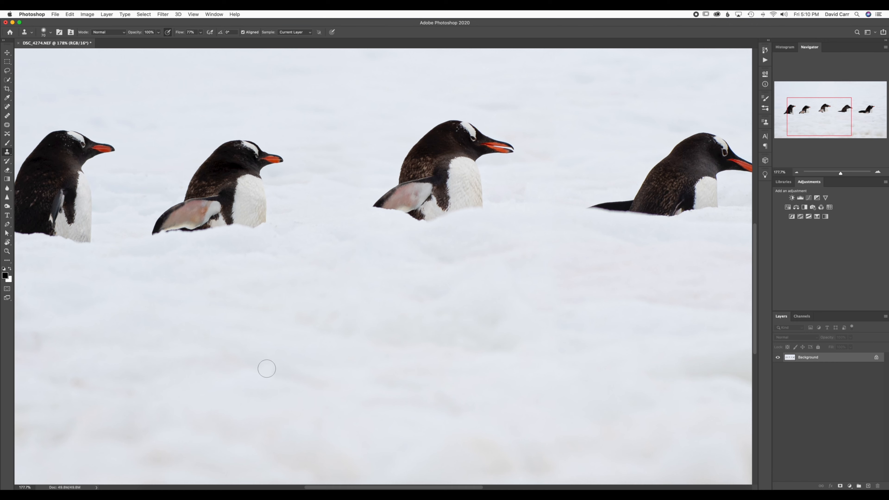
scroll(377, 324, up, 10)
scroll(377, 324, up, 4)
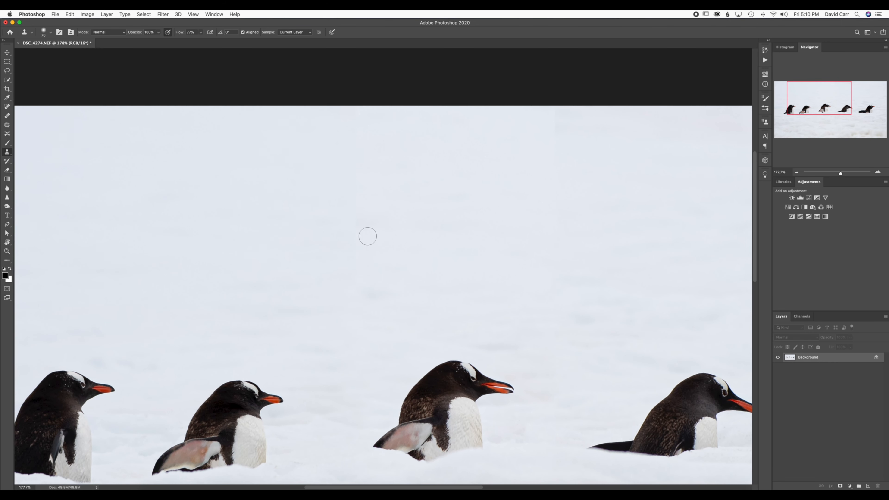
alt+click(408, 236)
drag(358, 231, 351, 113)
- Clone sampled snow over the seam just above the gap between the middle and fourth penguins
scroll(462, 274, down, 5)
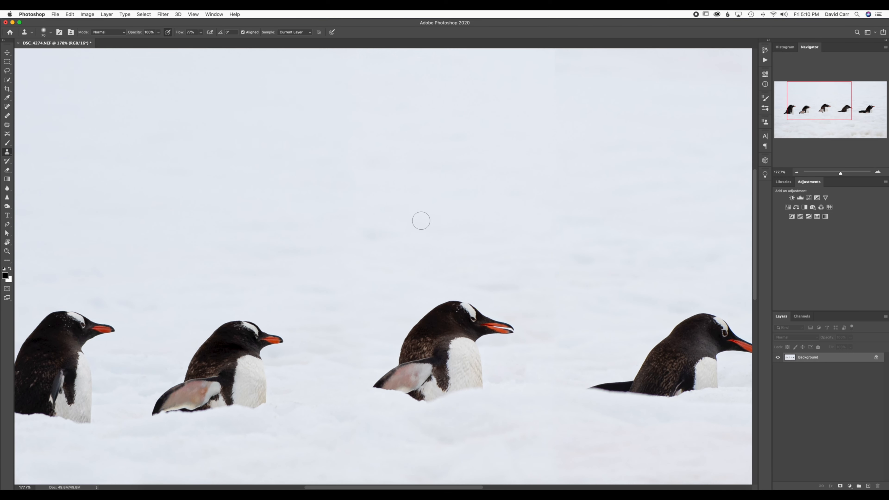
scroll(421, 221, down, 15)
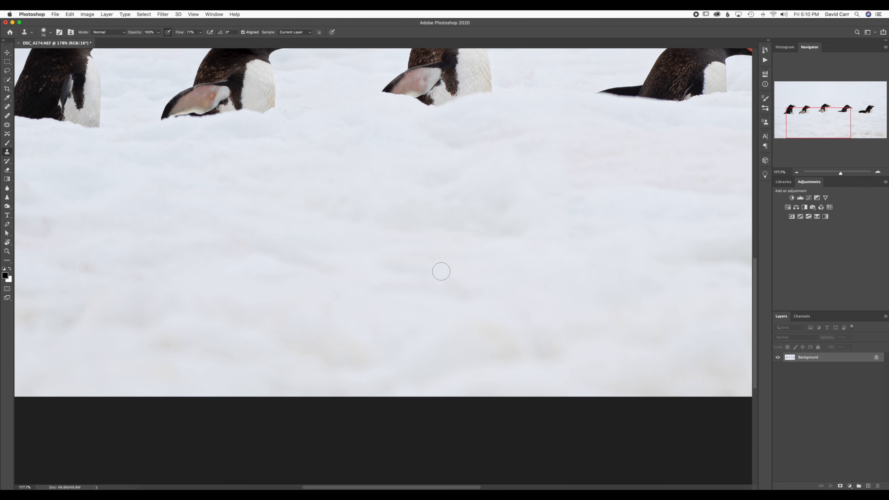
scroll(441, 271, up, 7)
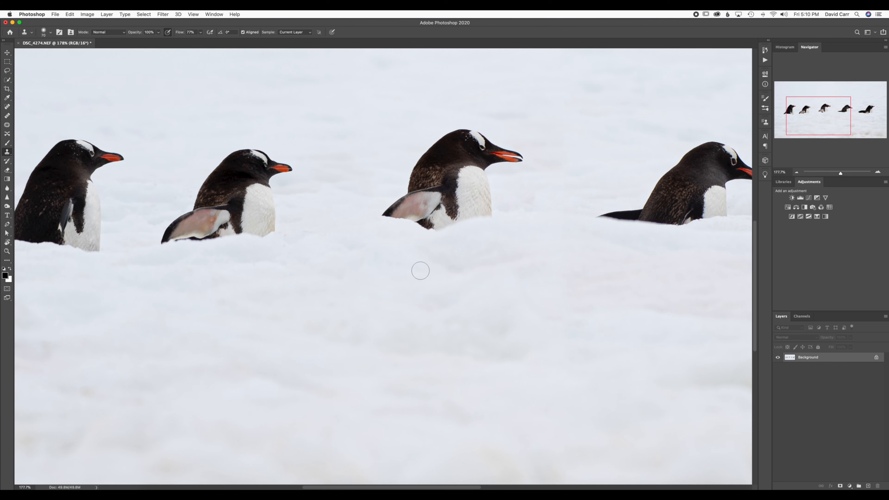
scroll(499, 284, right, 12)
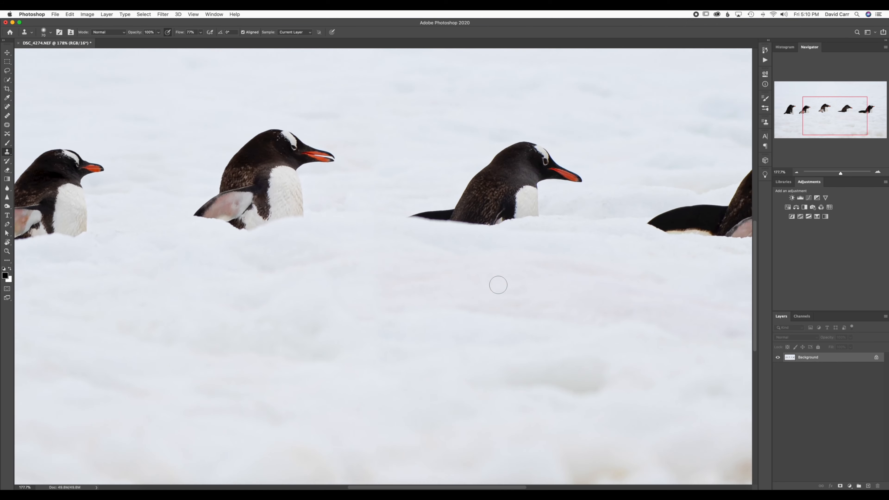
scroll(497, 284, up, 11)
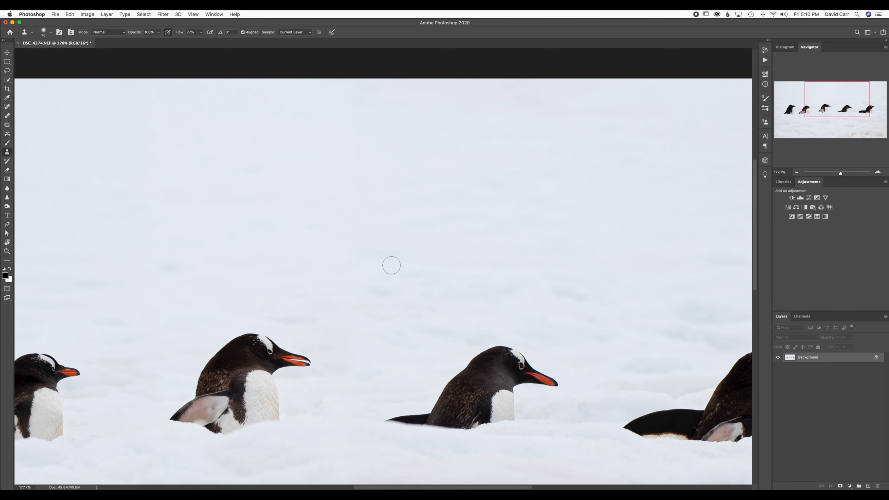
scroll(415, 144, up, 4)
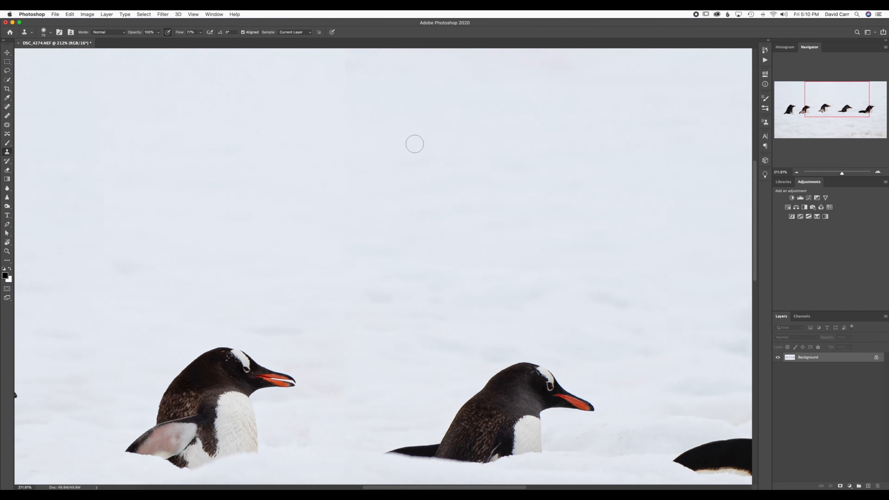
scroll(415, 144, up, 8)
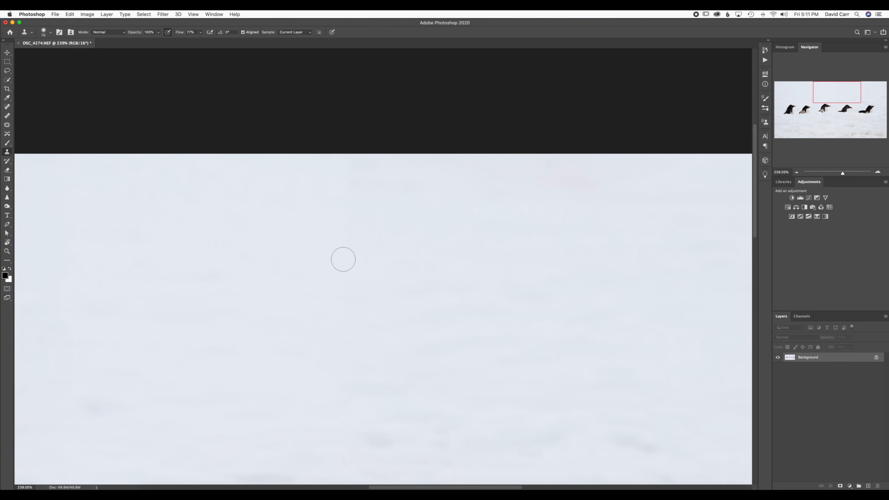
scroll(475, 278, down, 5)
scroll(475, 277, down, 5)
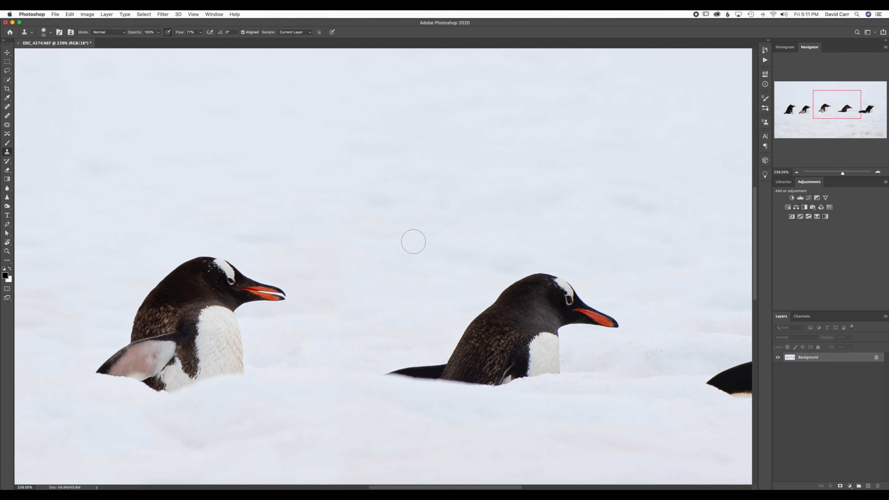
scroll(413, 241, up, 5)
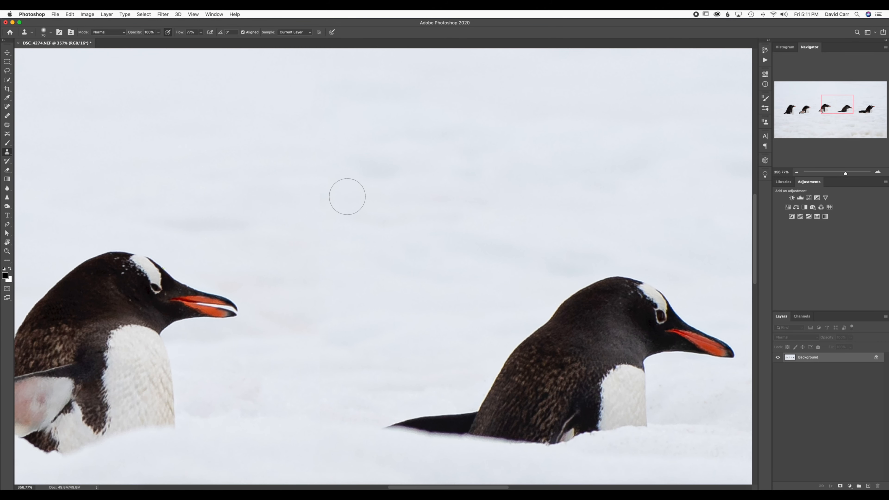
alt+click(352, 198)
drag(324, 196, 445, 206)
- Clone snow over the seam in the gap between the middle penguin's chest and the fourth penguin's tail
scroll(441, 210, down, 4)
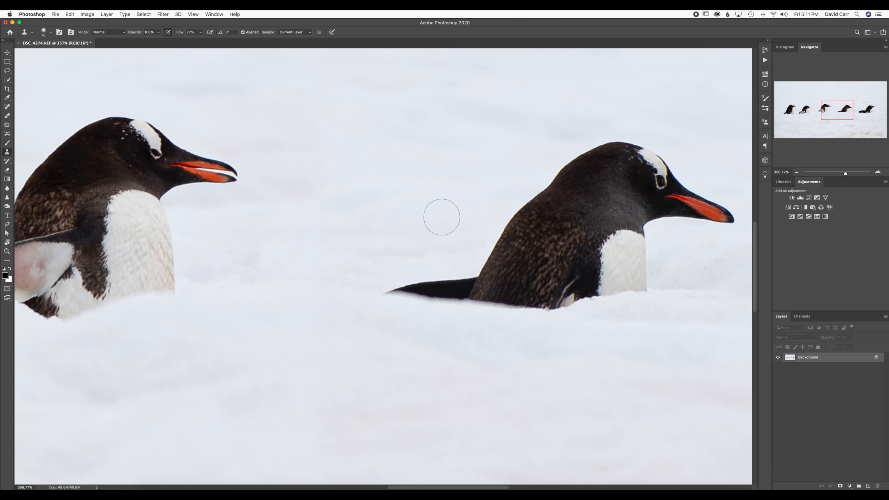
alt+click(352, 226)
mouse_move(325, 235)
mouse_down()
mouse_move(320, 286)
mouse_move(364, 275)
mouse_move(493, 197)
mouse_up()
- Enlarge the Clone Stamp brush to 300 px and clone clean snow over the brownish patches near the lower edge, below the fourth penguin
scroll(519, 252, down, 5)
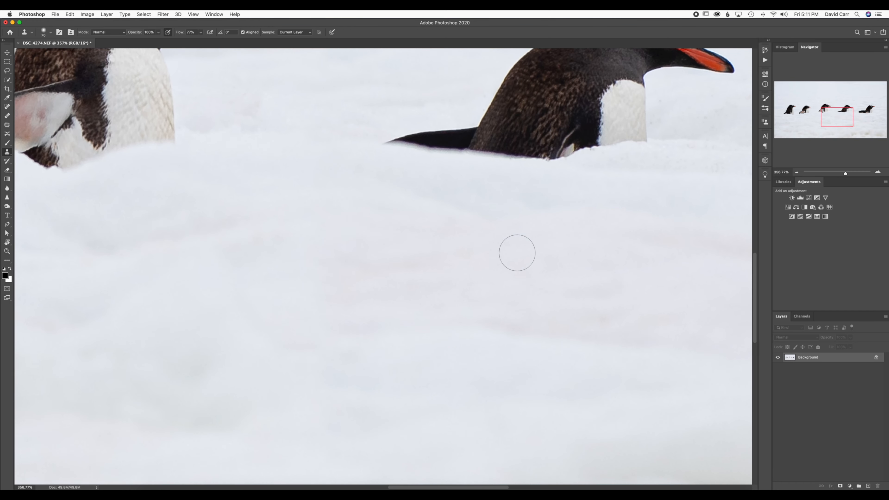
scroll(349, 202, down, 4)
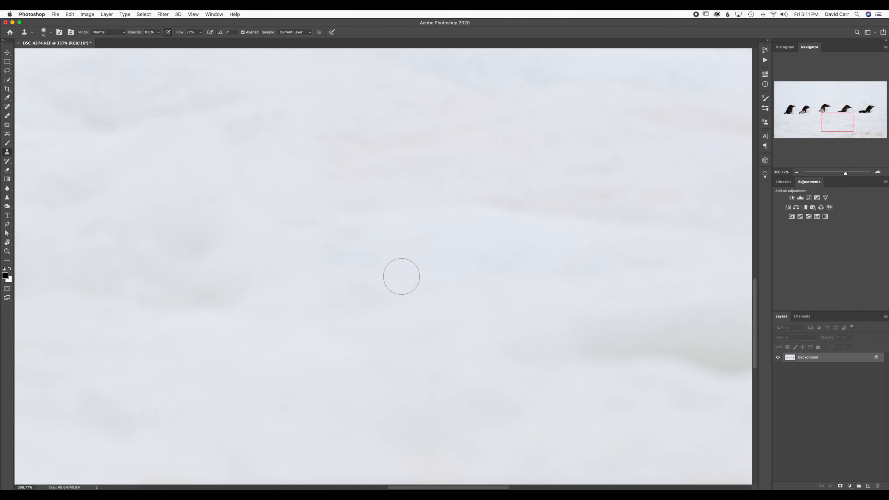
scroll(401, 276, down, 4)
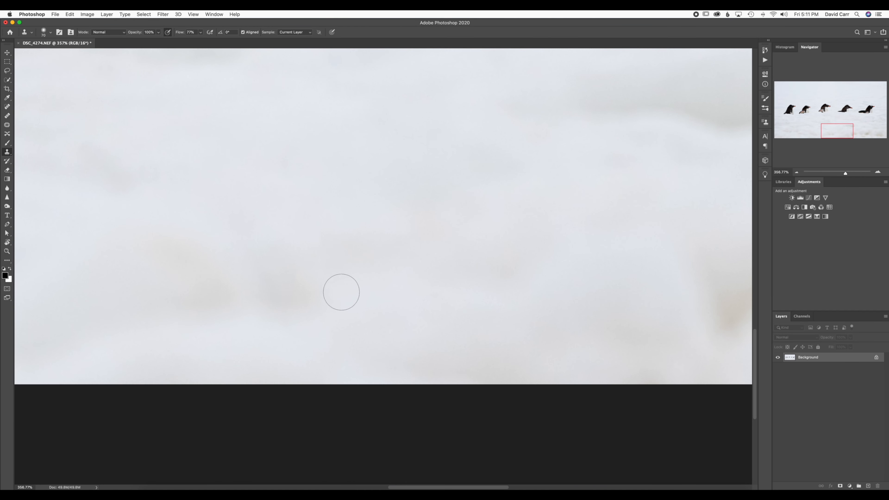
scroll(341, 294, left, 2)
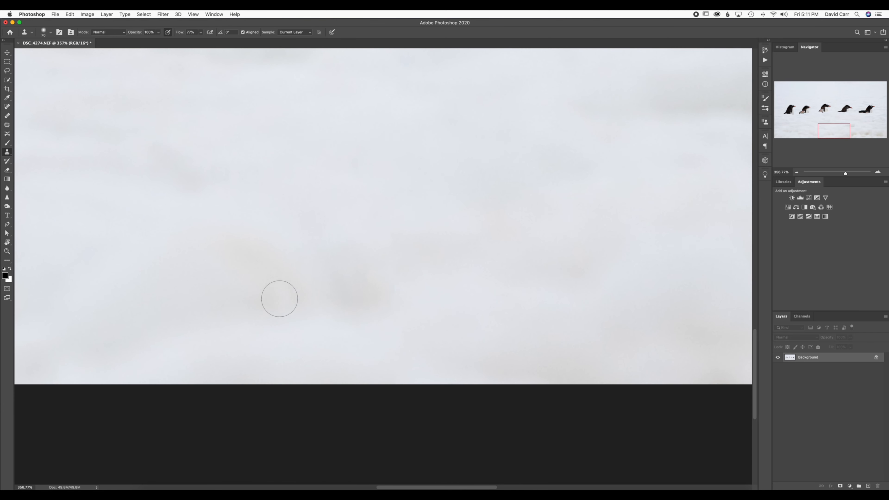
scroll(278, 298, left, 6)
scroll(280, 298, down, 5)
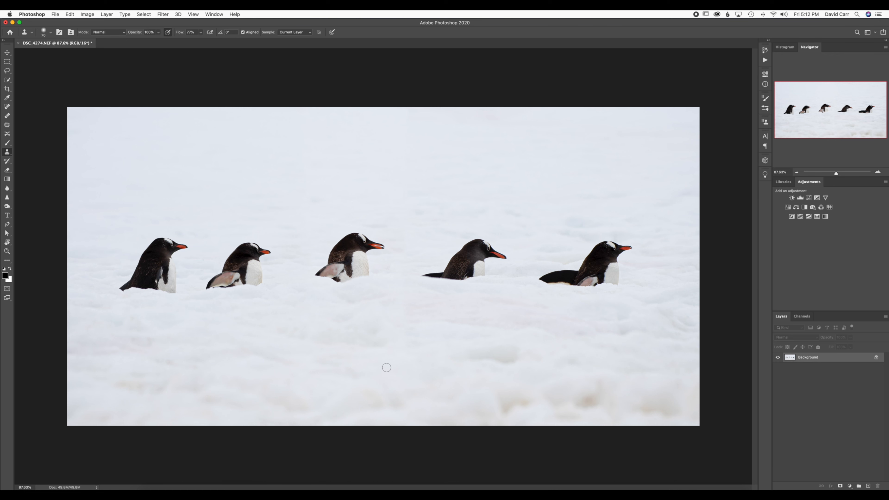
key(bracketright)
key(bracketright)
key(bracketright)
key(bracketright)
key(bracketright)
key(bracketright)
alt+click(391, 370)
alt+click(391, 371)
drag(505, 405, 534, 412)
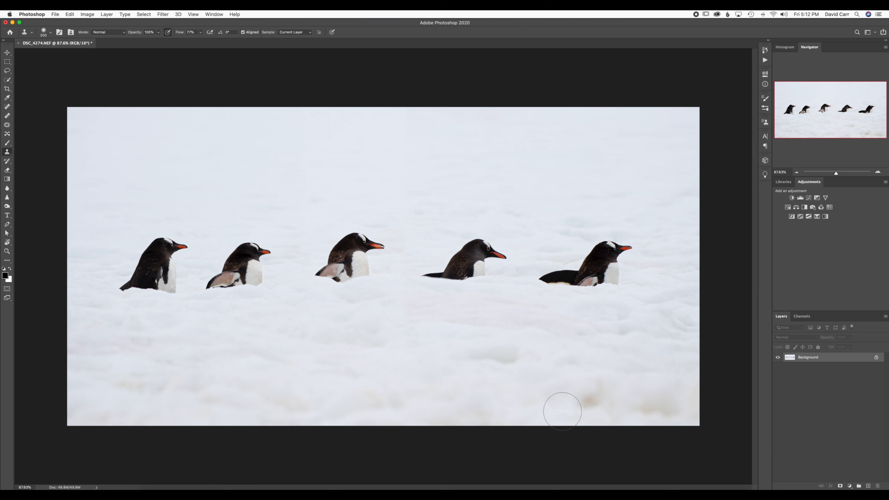
drag(562, 411, 591, 392)
- Resample clean snow and clone it over the remaining brownish stains below the fifth penguin, out to the photo's lower corner
alt+click(138, 408)
drag(539, 409, 593, 397)
alt+click(335, 408)
mouse_move(618, 410)
mouse_down()
mouse_move(665, 413)
mouse_move(666, 396)
mouse_move(639, 370)
mouse_move(669, 408)
mouse_up()
alt+click(635, 396)
alt+click(607, 420)
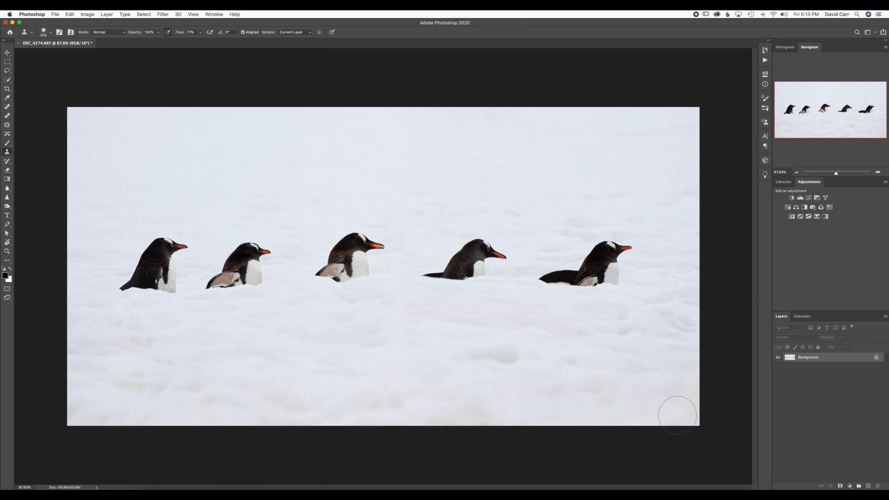
alt+click(630, 412)
- Reduce the clone brush to 200 px and clone snow over the discoloured areas near the lower edge, below the first two penguins
key(bracketleft)
key(bracketleft)
key(bracketleft)
key(bracketleft)
alt+click(239, 370)
drag(126, 382, 223, 401)
alt+click(283, 381)
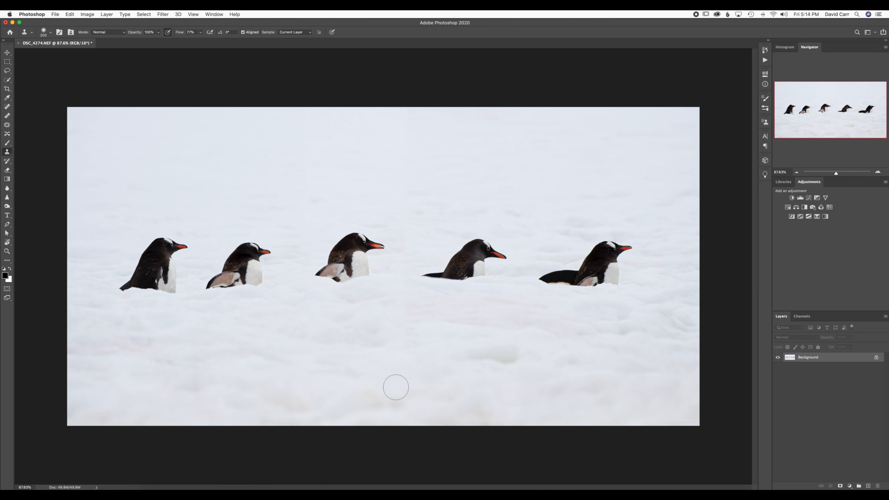
- Clone snow over the grey hollow below the fourth penguin and the tinted patches below the first and fifth penguins
alt+click(488, 389)
drag(479, 359, 516, 362)
alt+click(223, 337)
drag(146, 341, 135, 341)
drag(600, 333, 640, 332)
- Heal the brownish stain and small marks in the snow between the second and middle penguins with a reduced Spot Healing Brush
scroll(408, 323, up, 10)
scroll(336, 319, left, 5)
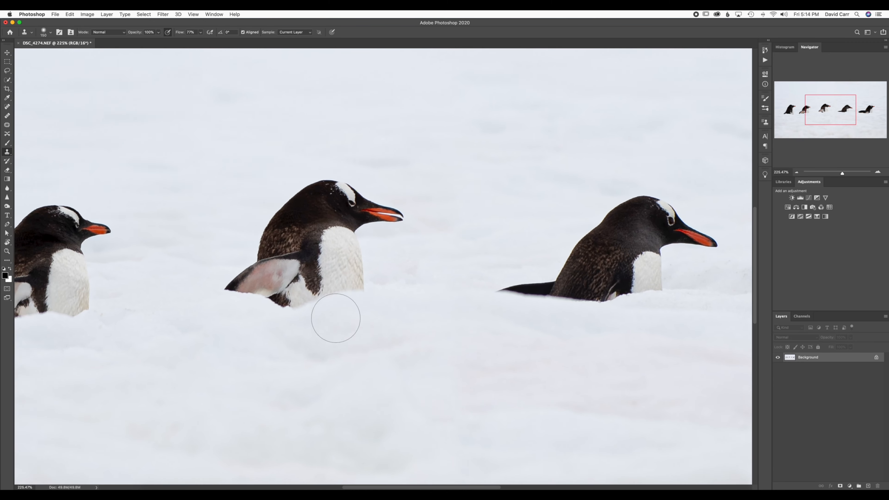
scroll(333, 317, up, 4)
scroll(335, 317, left, 5)
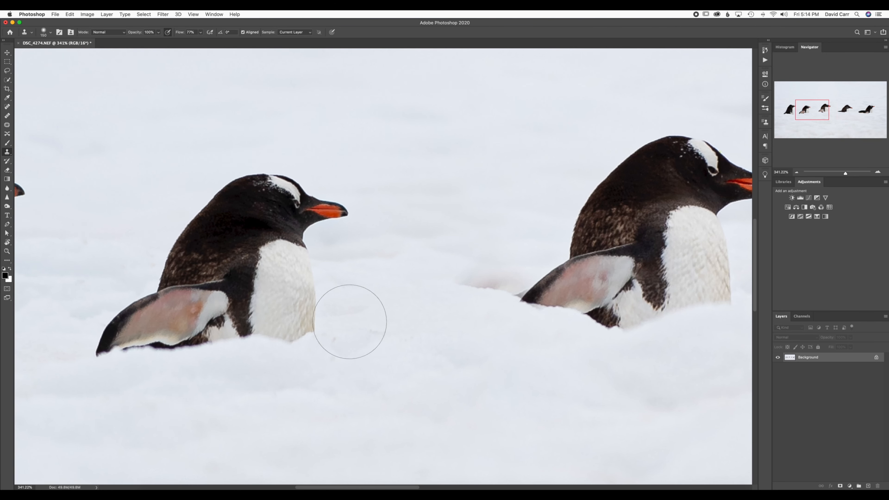
key(j)
key(bracketleft)
key(bracketleft)
key(bracketleft)
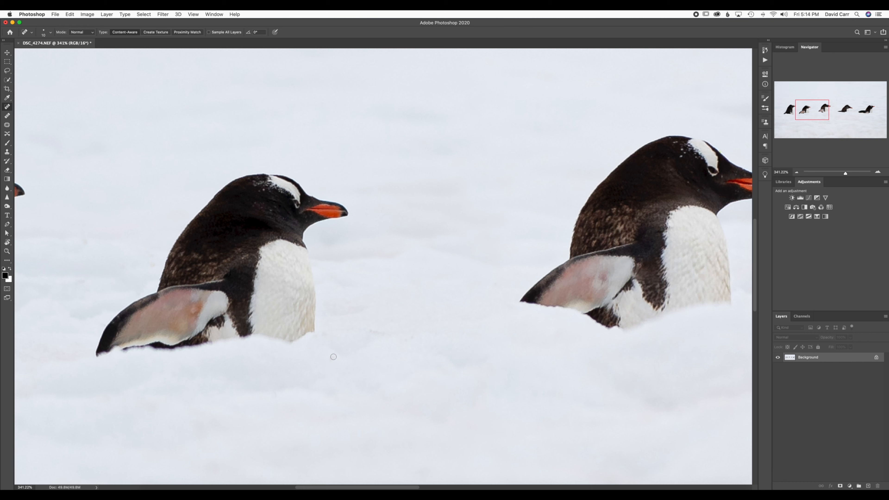
drag(377, 331, 385, 331)
- Inspect the whole photo and the snow below the first three penguins for remaining seams and blemishes
scroll(386, 239, down, 10)
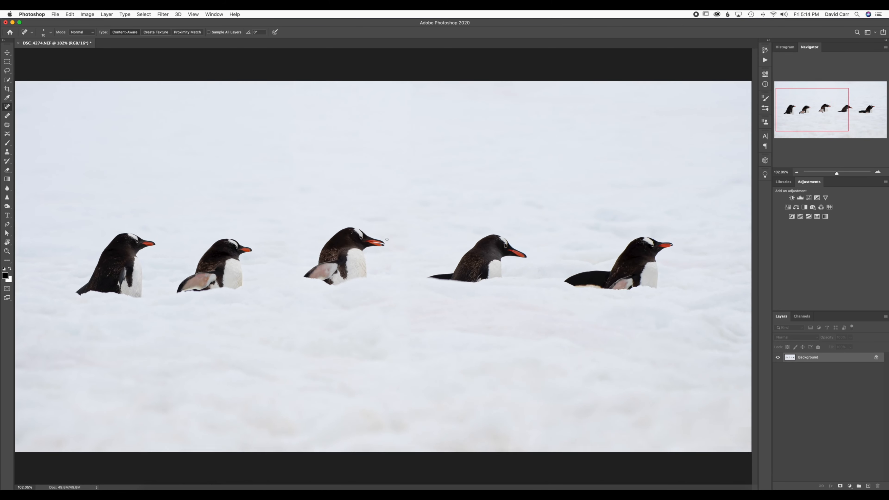
scroll(387, 239, down, 1)
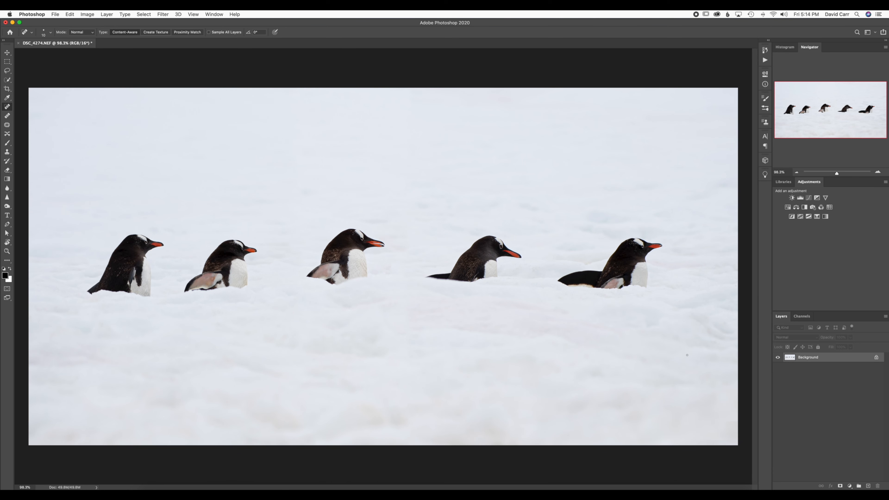
scroll(401, 348, up, 3)
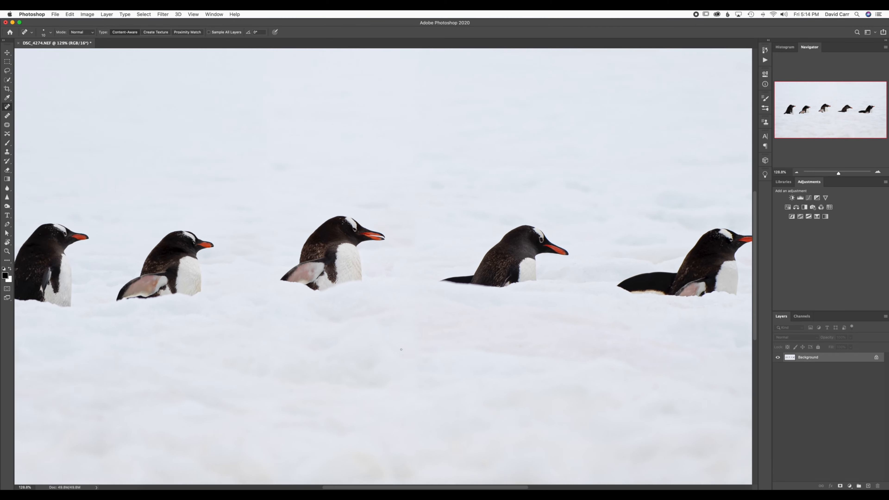
scroll(406, 349, down, 2)
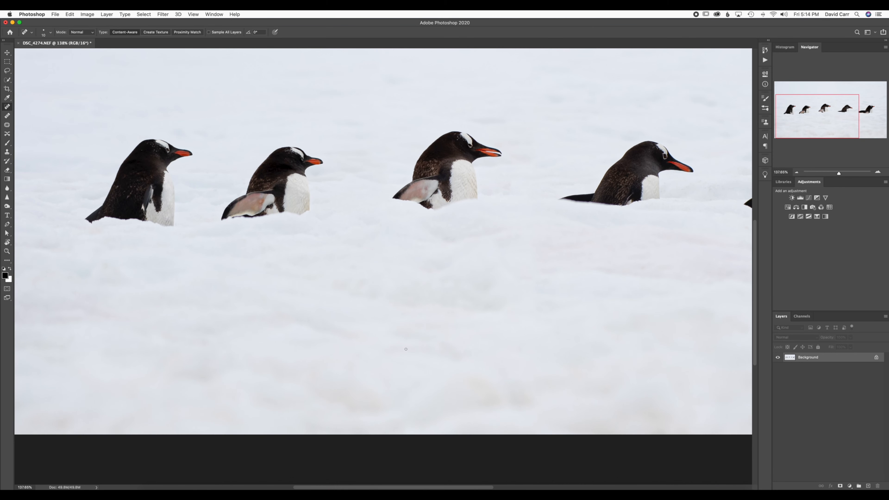
scroll(405, 349, left, 4)
scroll(406, 349, up, 2)
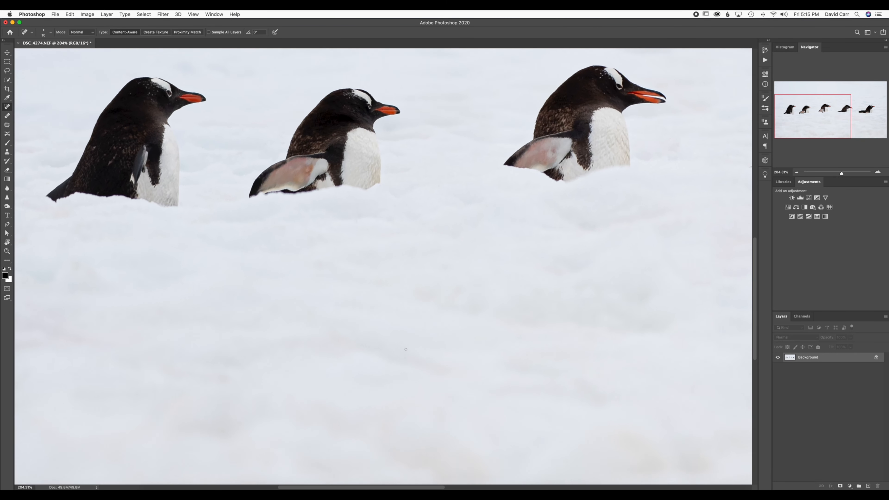
scroll(414, 334, up, 2)
scroll(406, 331, down, 2)
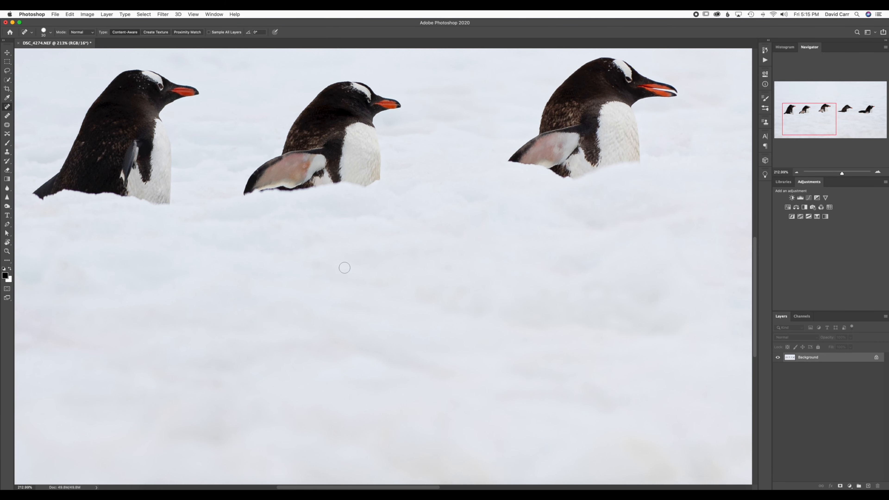
- Inspect the snow around the first three penguins, across the upper background and around the last two penguins for remaining blemishes
scroll(372, 279, left, 5)
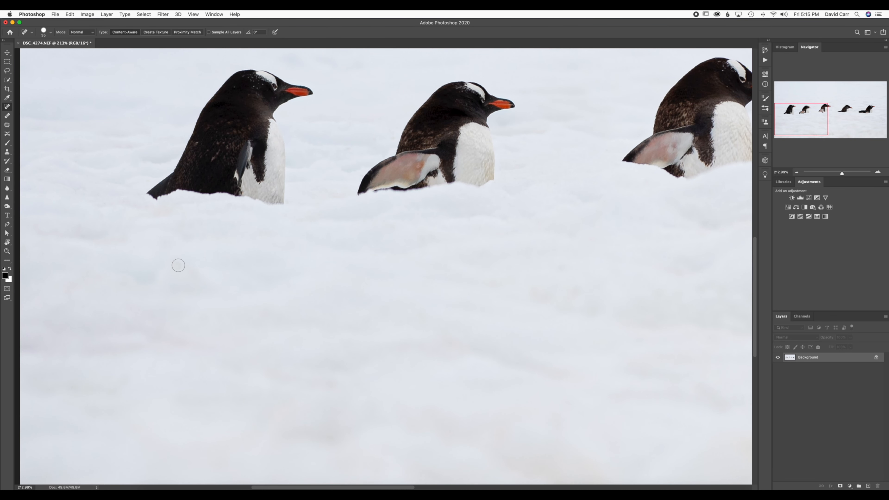
scroll(72, 260, up, 10)
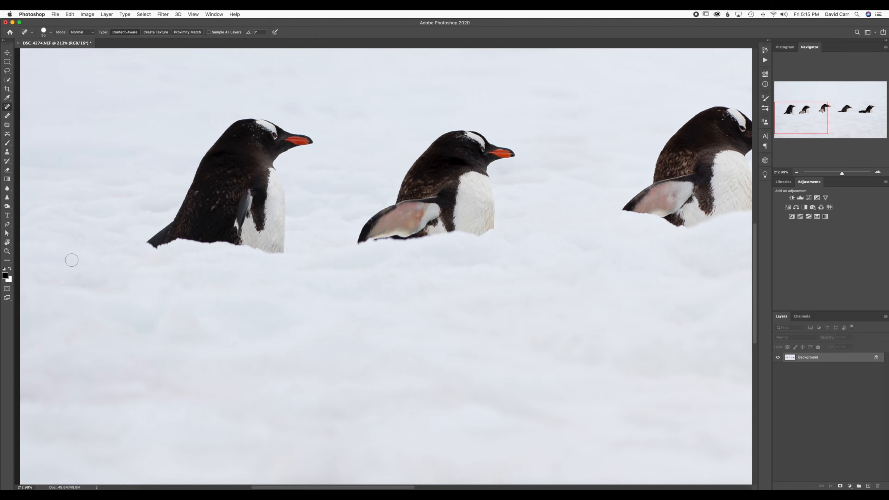
scroll(72, 259, up, 5)
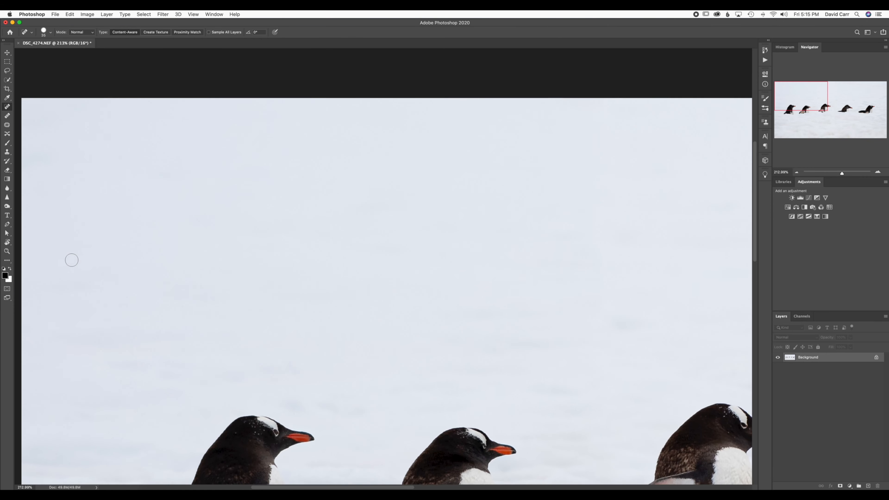
scroll(152, 249, right, 15)
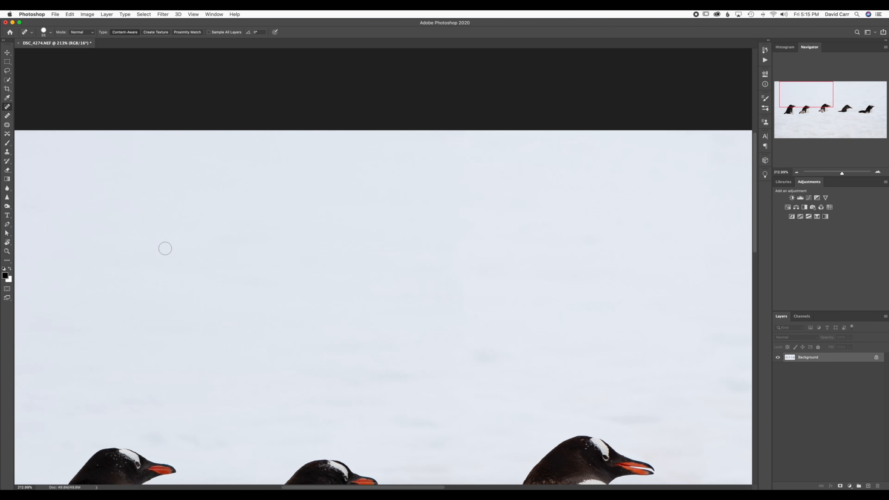
scroll(169, 249, right, 10)
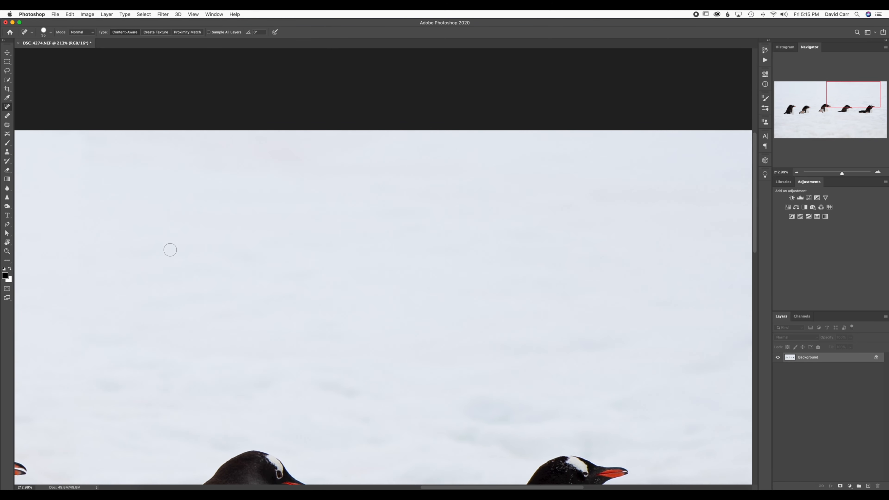
scroll(237, 293, down, 12)
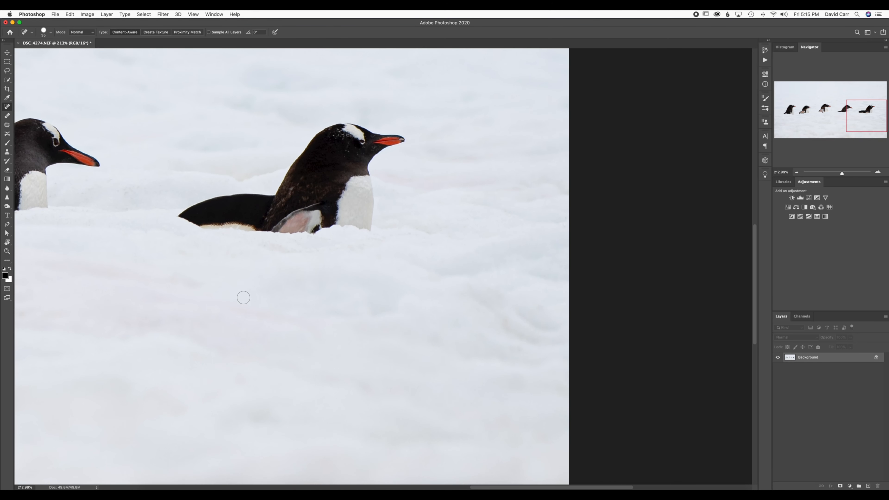
scroll(402, 377, left, 2)
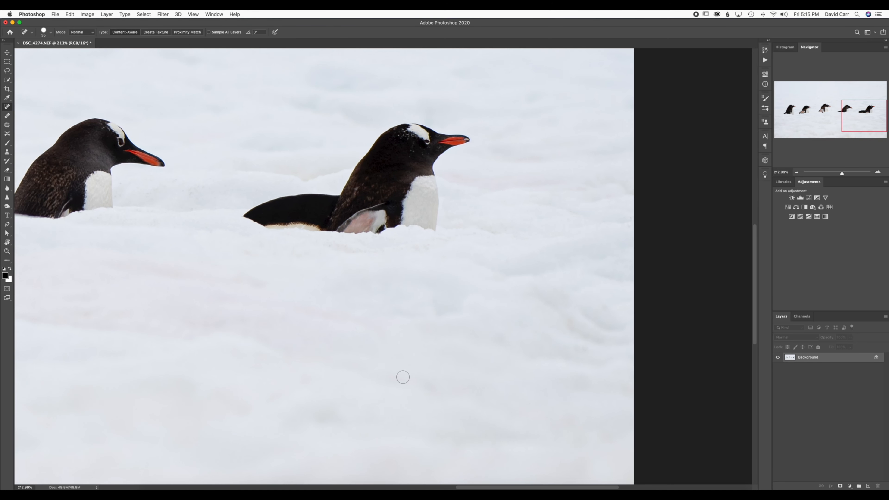
- Heal the dark creases and grey marks in the snow below and to the right of the last penguin
scroll(402, 377, down, 3)
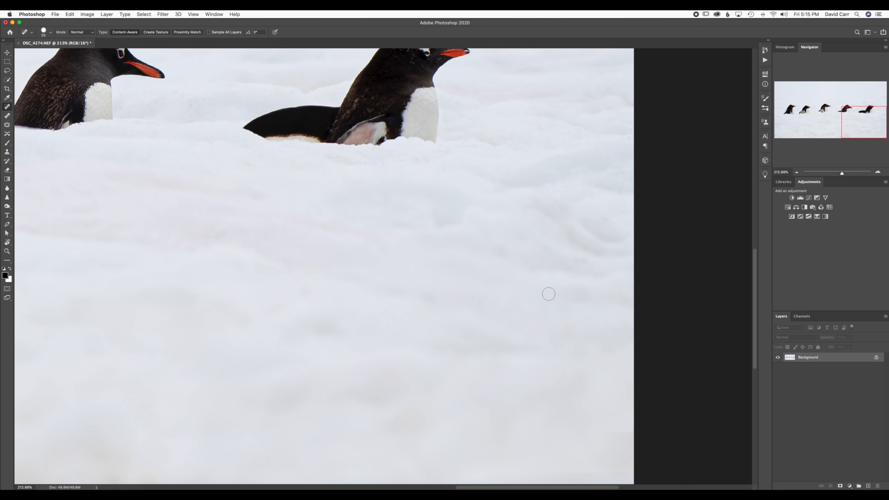
drag(570, 236, 596, 252)
click(584, 260)
mouse_move(334, 325)
mouse_down()
mouse_move(319, 322)
mouse_move(350, 334)
mouse_up()
drag(578, 290, 583, 296)
- Enlarge the Spot Healing Brush to 175 px and heal the discoloured snow near the photo's lower edge, below the second and middle penguins
key(super+minus)
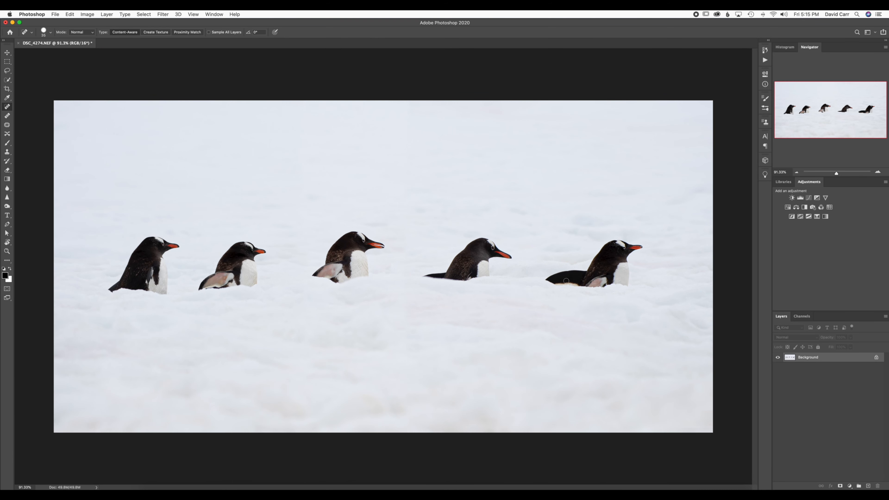
scroll(453, 313, up, 3)
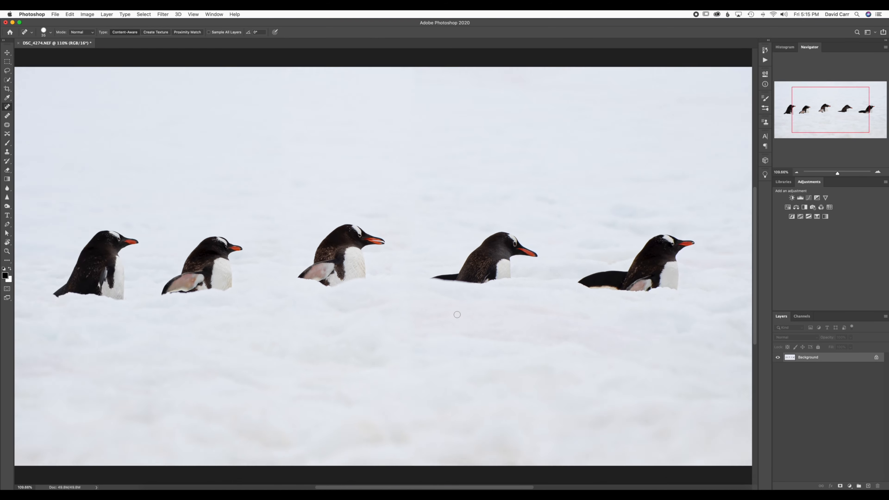
scroll(457, 314, down, 6)
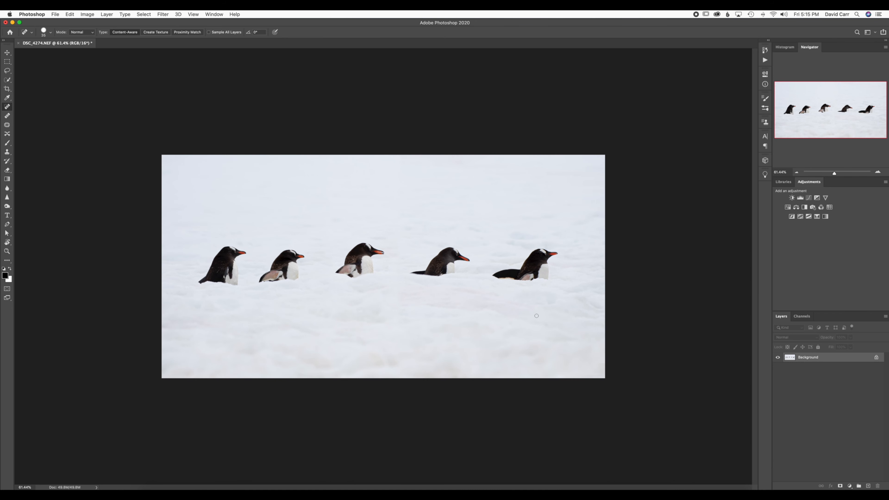
scroll(537, 315, up, 1)
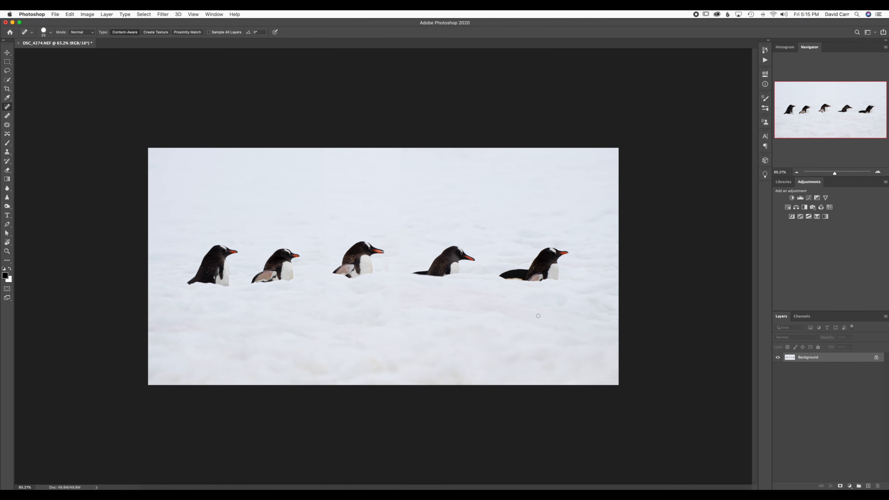
scroll(407, 379, up, 1)
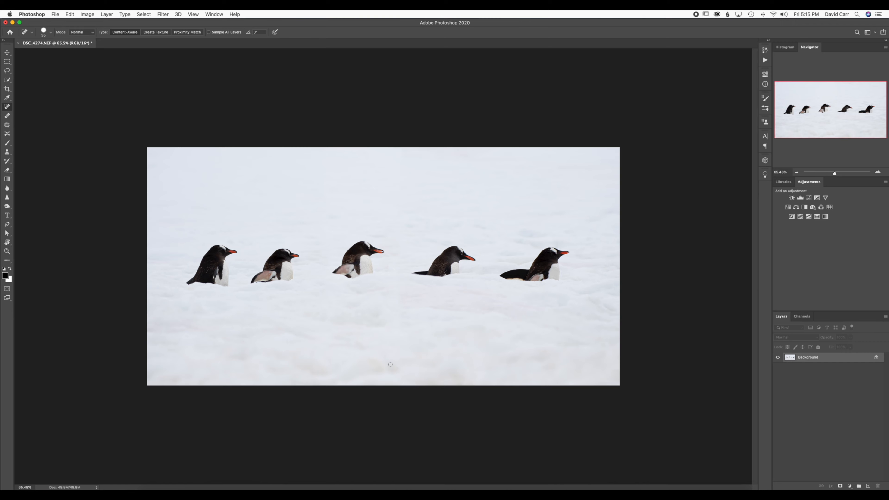
scroll(390, 364, up, 5)
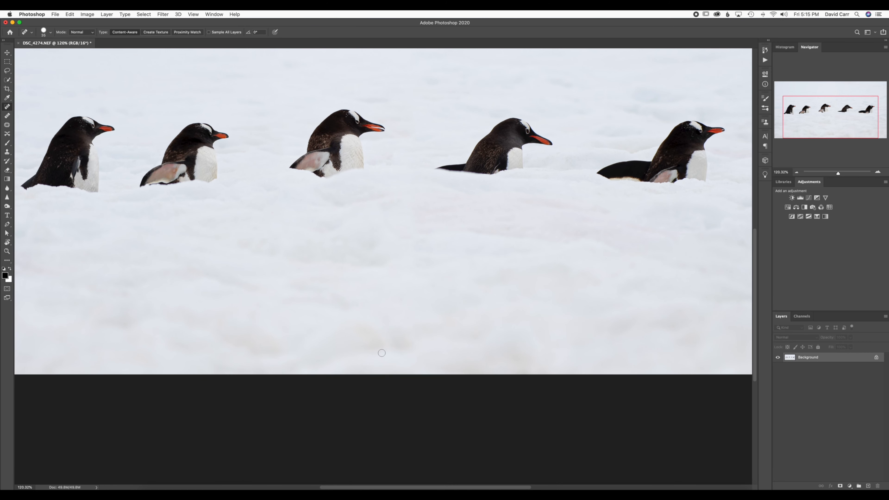
key(bracketright)
key(bracketright)
drag(363, 339, 409, 340)
scroll(541, 363, down, 3)
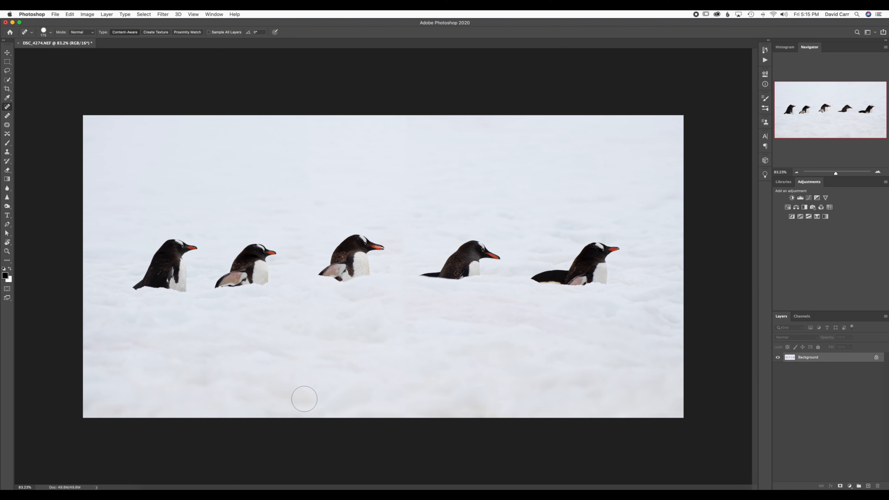
drag(304, 398, 272, 388)
- Examine the edges and surrounding snow of the first four penguins up close, and check the whole photo for leftover flaws
scroll(461, 332, up, 5)
scroll(349, 314, left, 6)
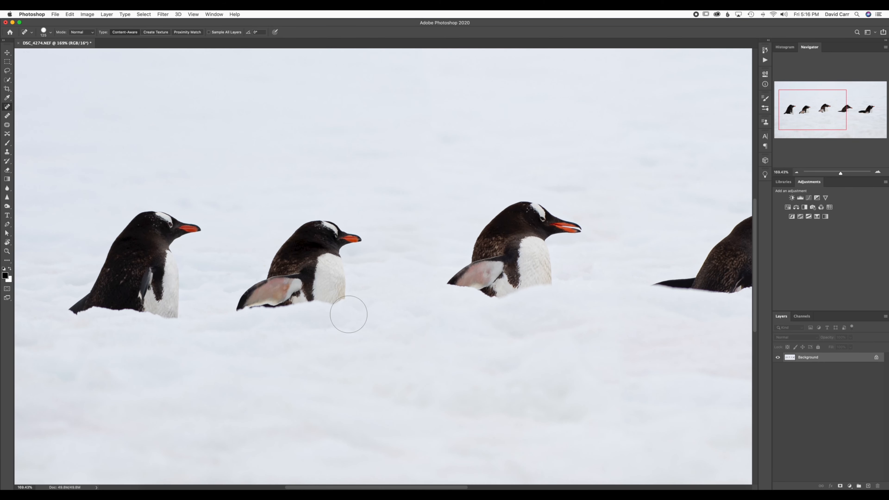
scroll(349, 314, up, 3)
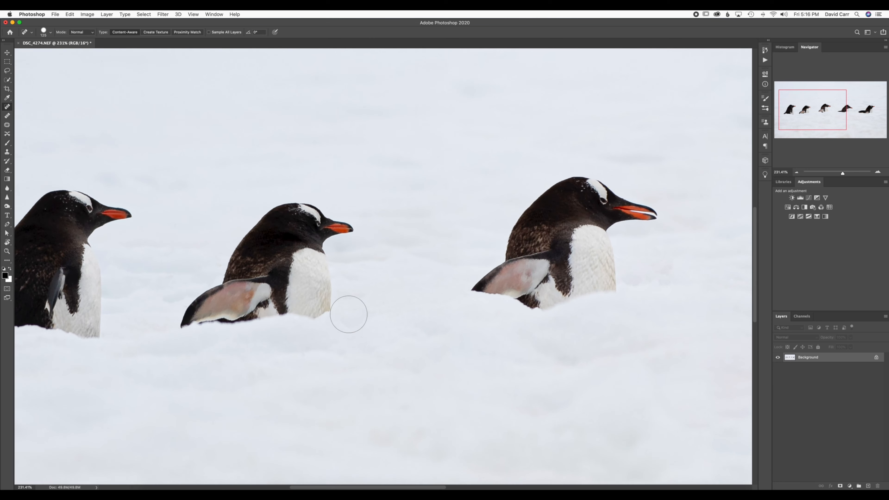
scroll(348, 314, left, 5)
scroll(348, 314, right, 8)
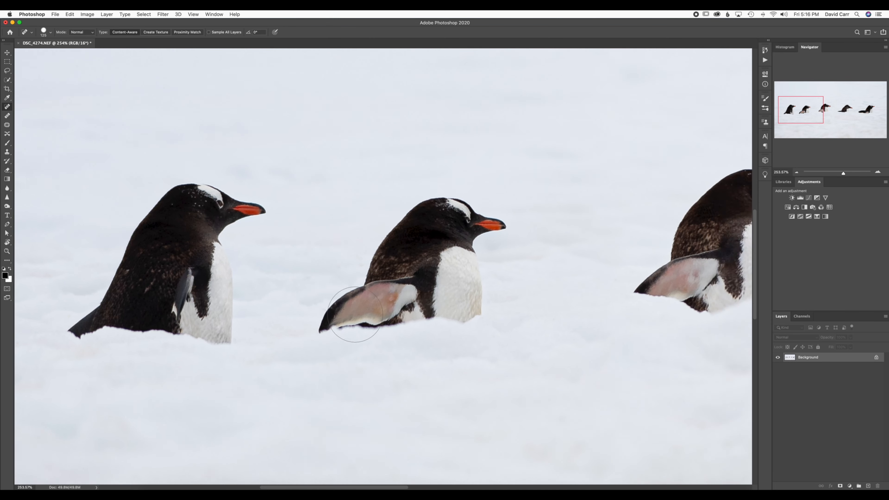
scroll(353, 314, right, 16)
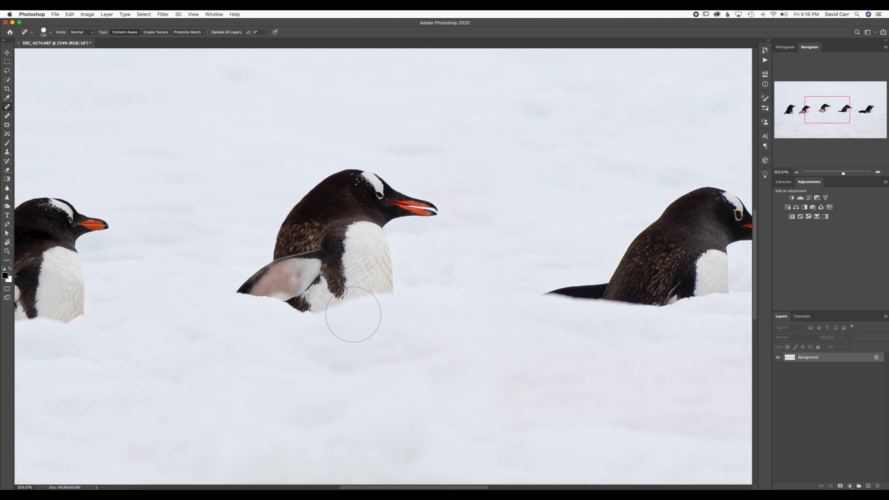
scroll(353, 314, right, 3)
scroll(351, 313, left, 15)
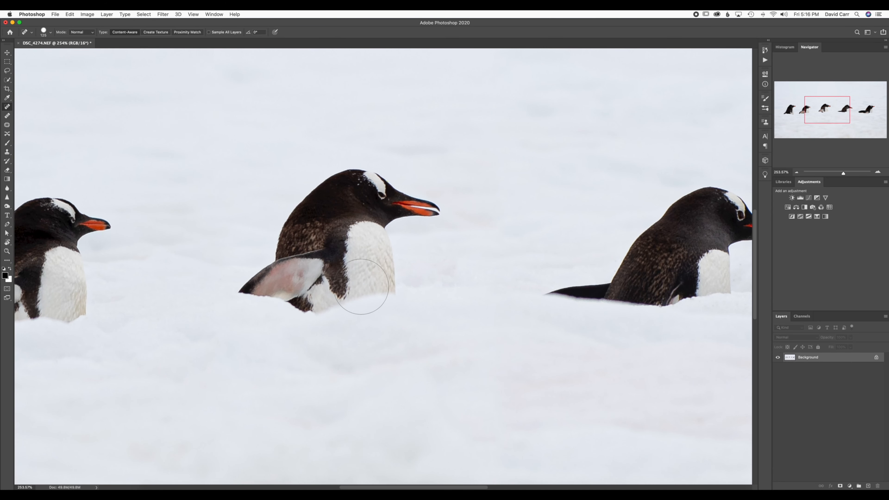
scroll(189, 258, left, 6)
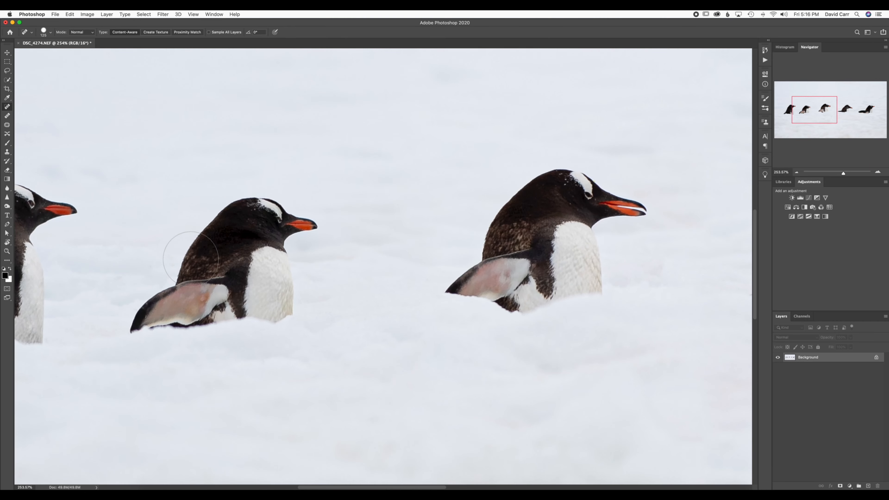
scroll(356, 292, down, 10)
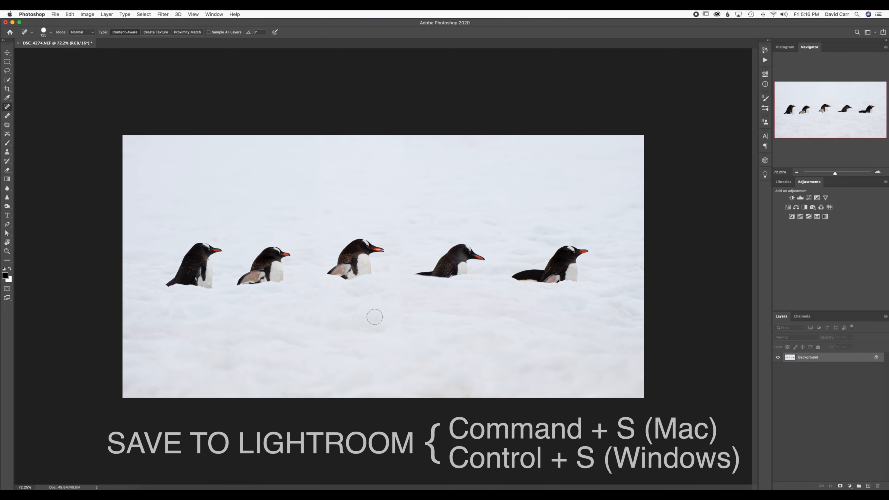
- Save the retouched photo, switch to Lightroom Classic and preview it there against a blacked-out screen
key(super+s)
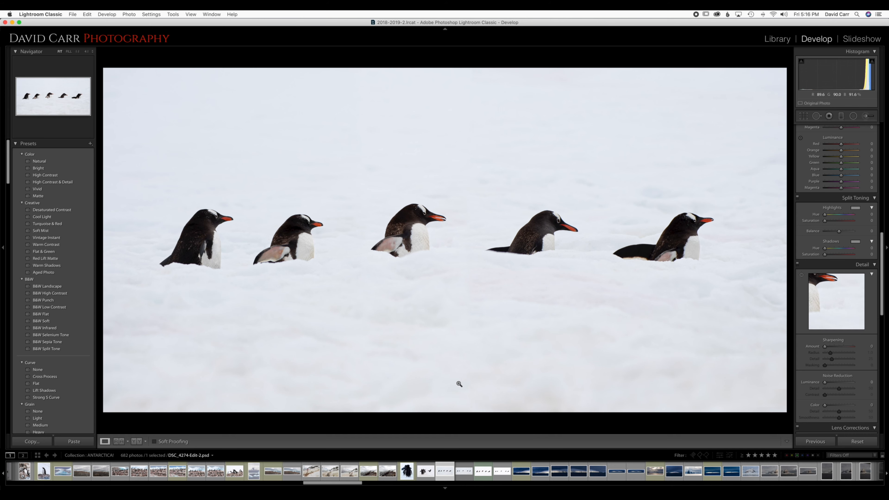
key(l)
key(l)
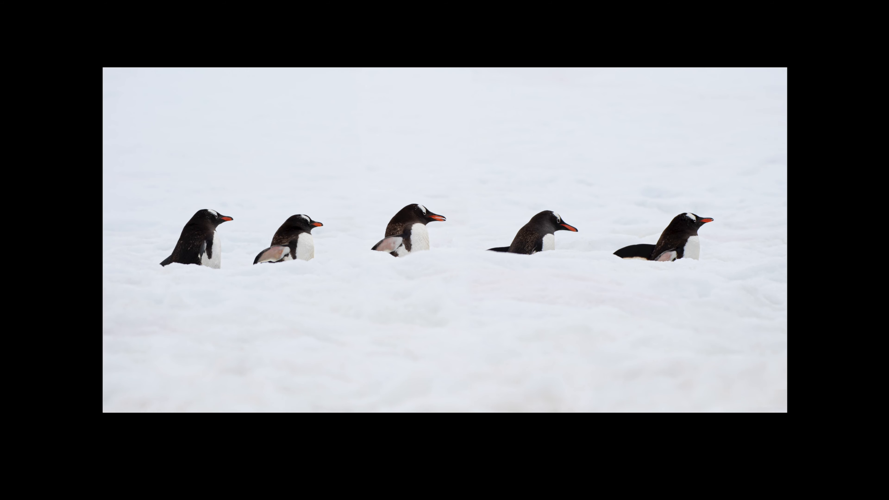
key(l)
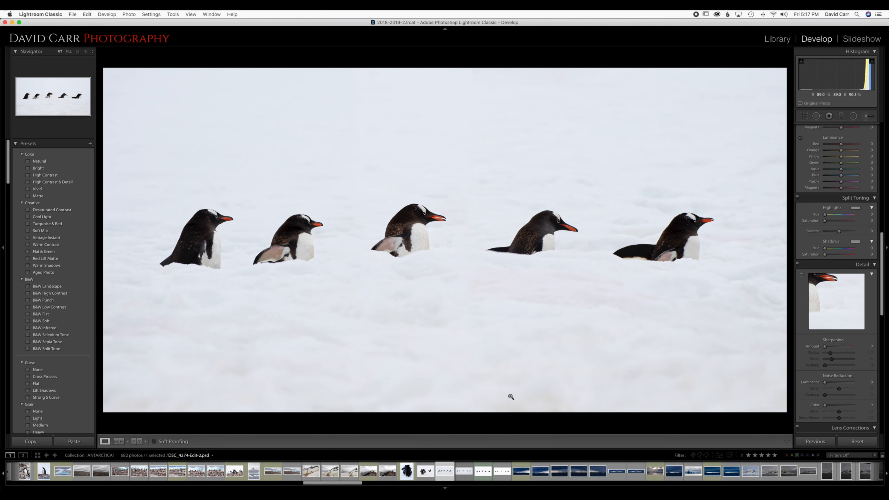
- Crop a thin strip off the photo's right edge, beyond the last penguin
key(r)
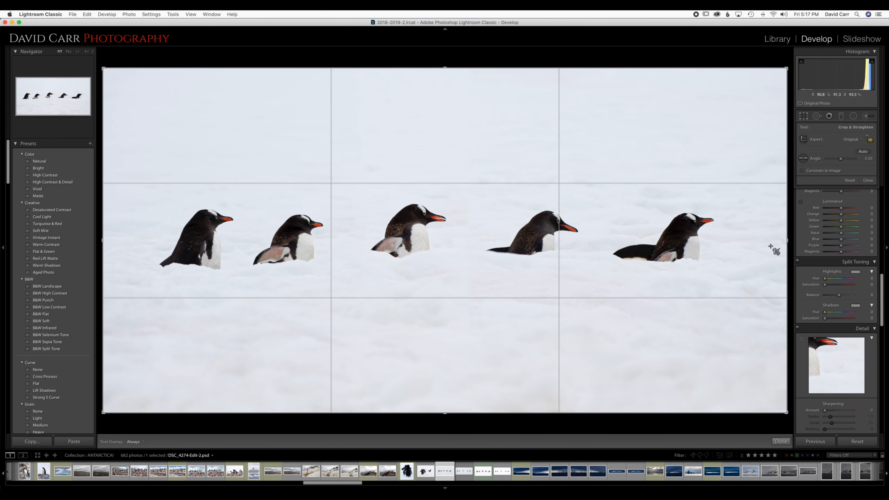
drag(787, 242, 783, 242)
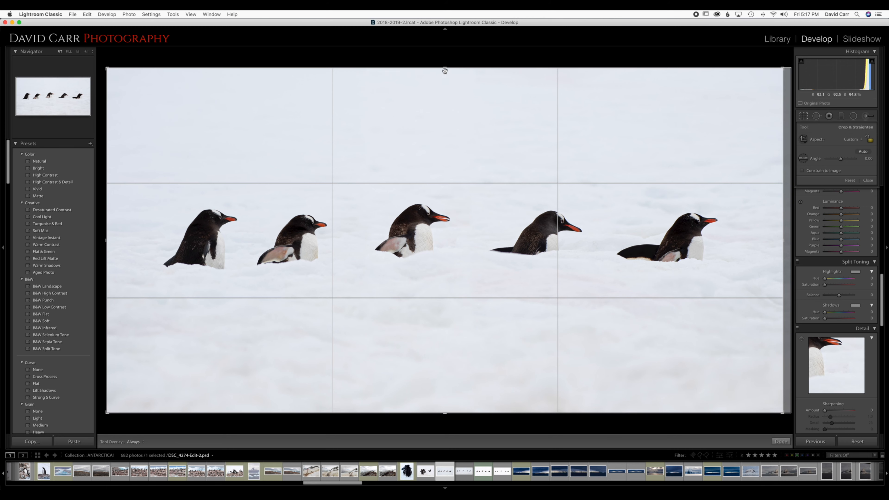
- Try a narrow panoramic crop by trimming the photo's top and bottom, recentre the penguins vertically, and preview it against black
drag(443, 67, 442, 84)
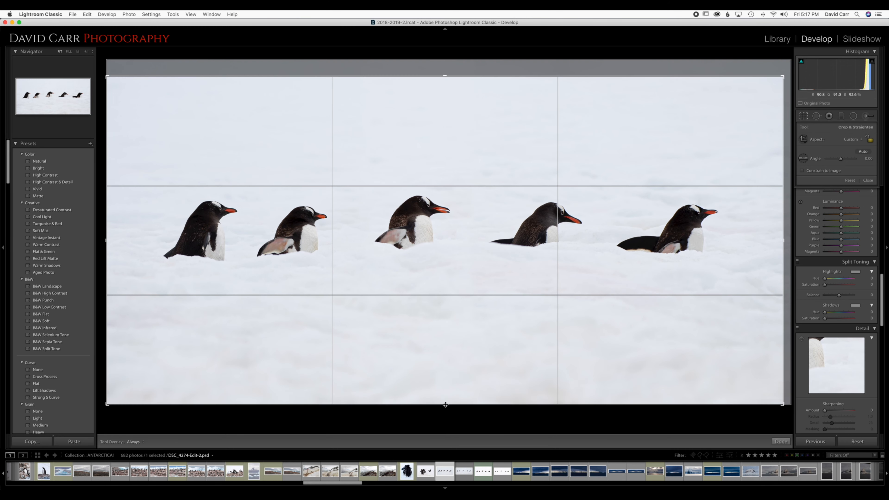
drag(446, 406, 448, 358)
drag(447, 125, 446, 141)
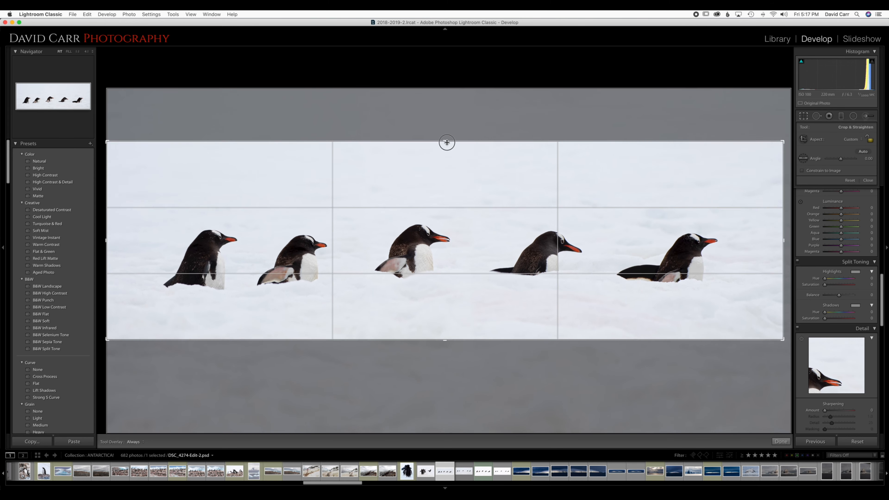
drag(486, 224, 485, 213)
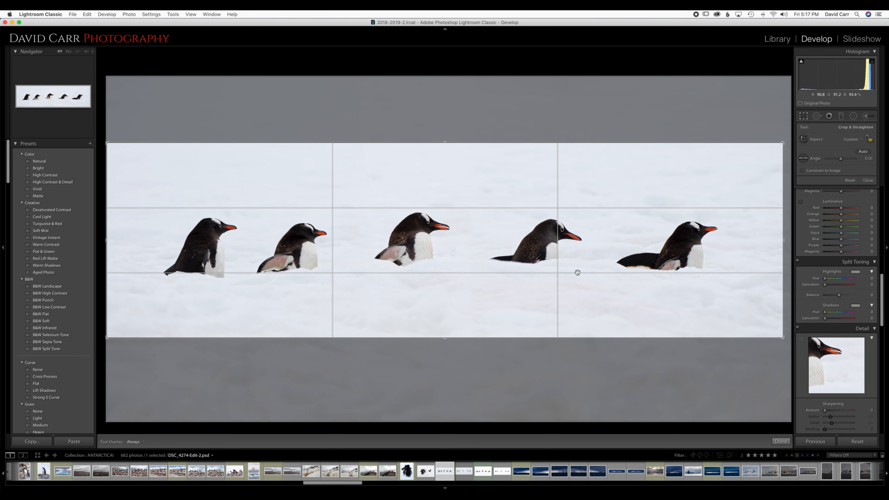
key(Return)
key(l)
key(l)
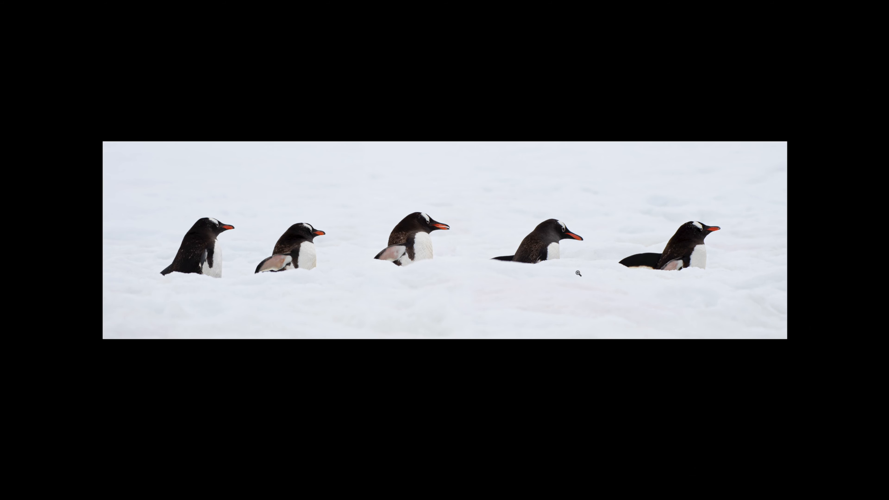
key(l)
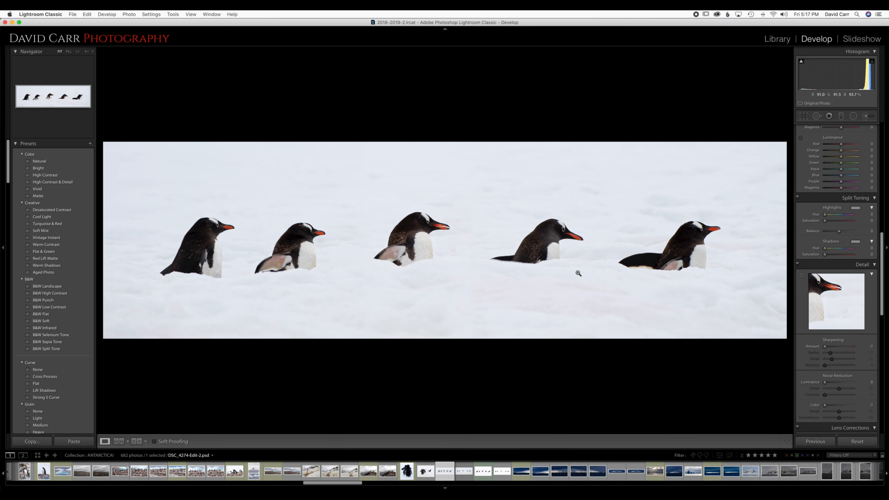
- Undo the repositioning and the top and bottom crops, keeping the trimmed right edge
key(cmd+z)
key(super+z)
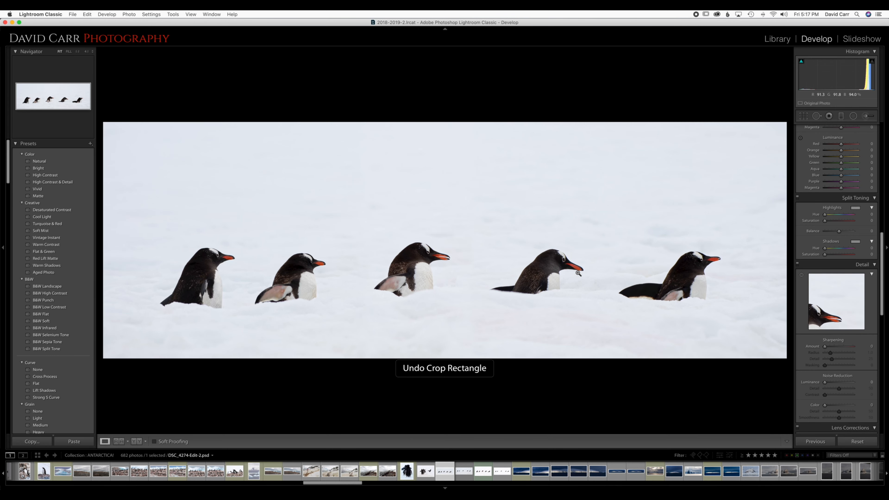
key(super+z)
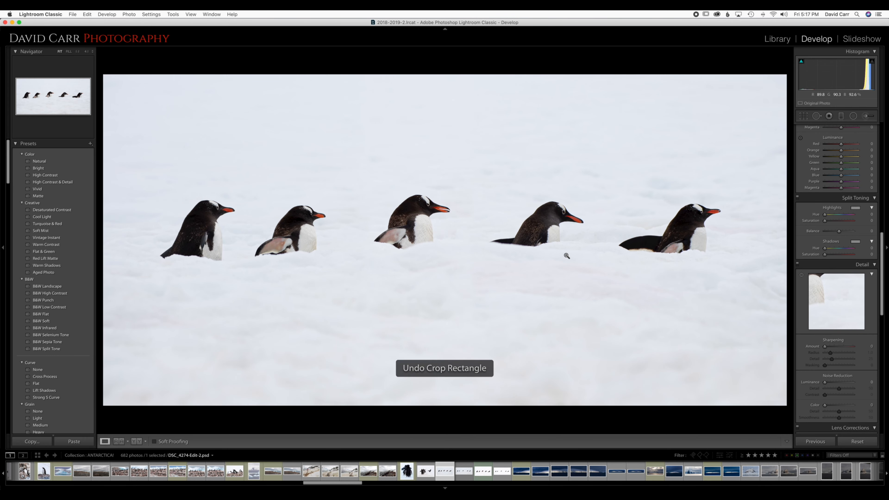
key(super+z)
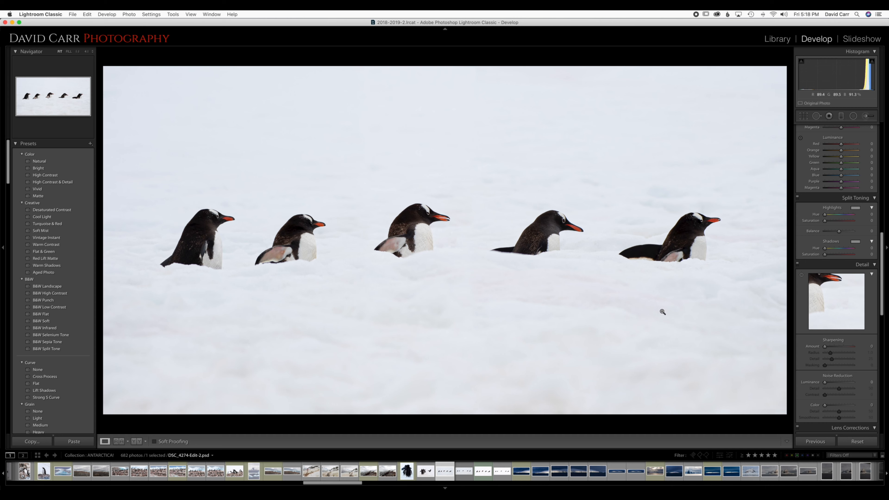
- Try the Dehaze adjustment on the photo and preview the picture against a blacked-out screen
scroll(836, 255, up, 10)
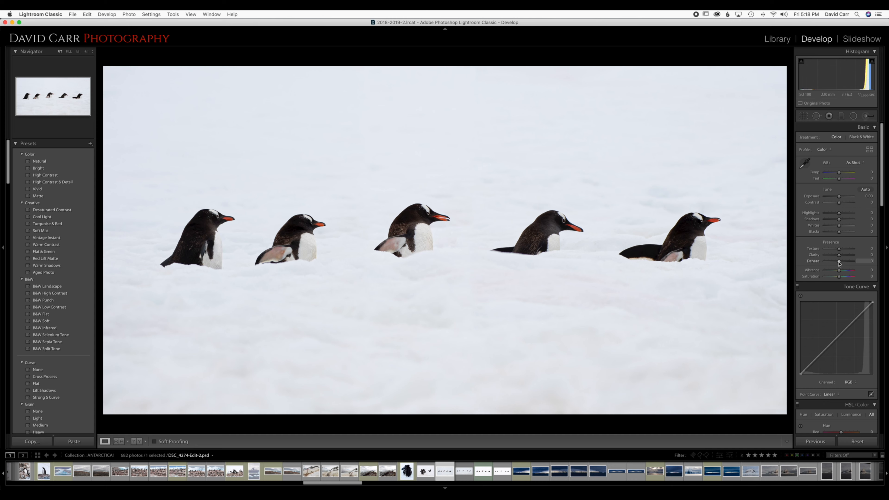
drag(838, 262, 838, 263)
key(l)
key(l)
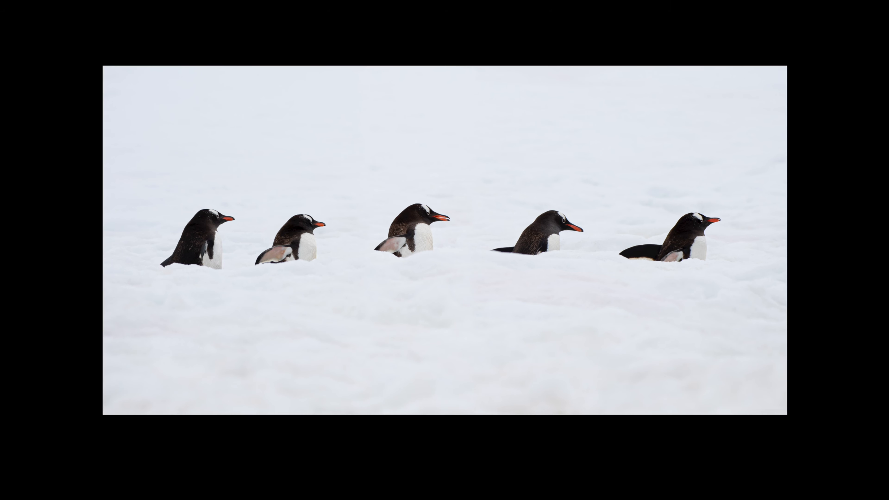